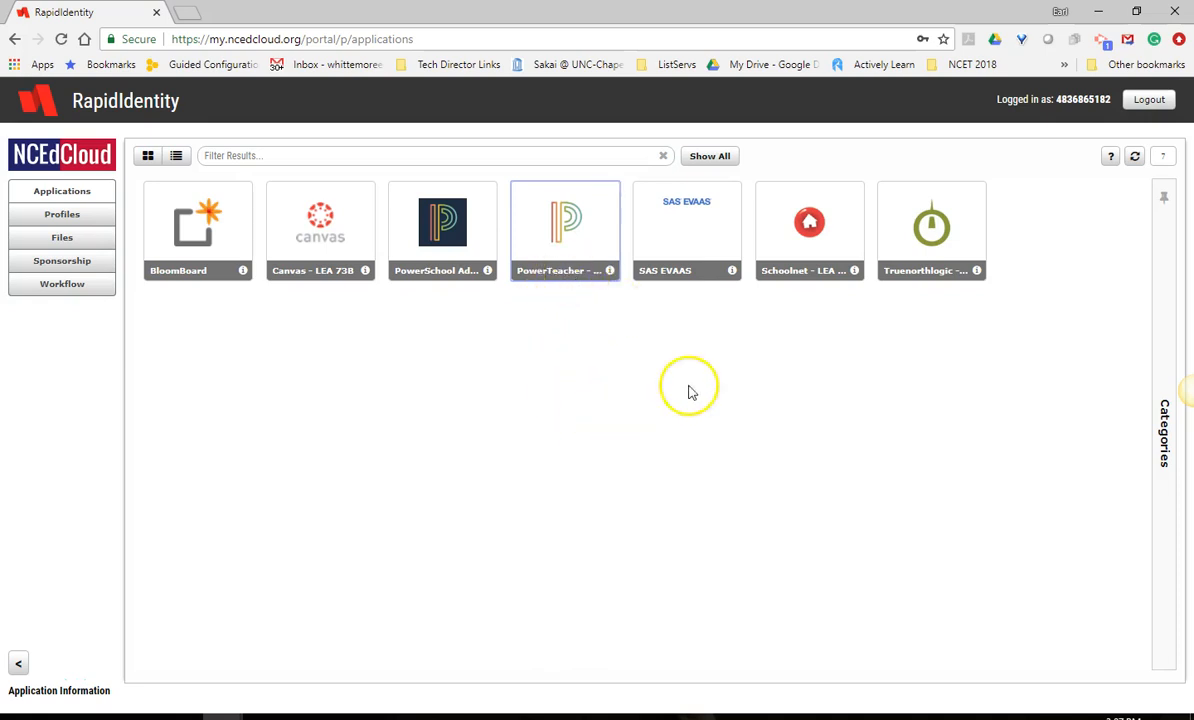
Open PowerTeacher from the application portal and launch the PowerTeacher Pro gradebook for the 1(A) Technology Management class.
click(547, 238)
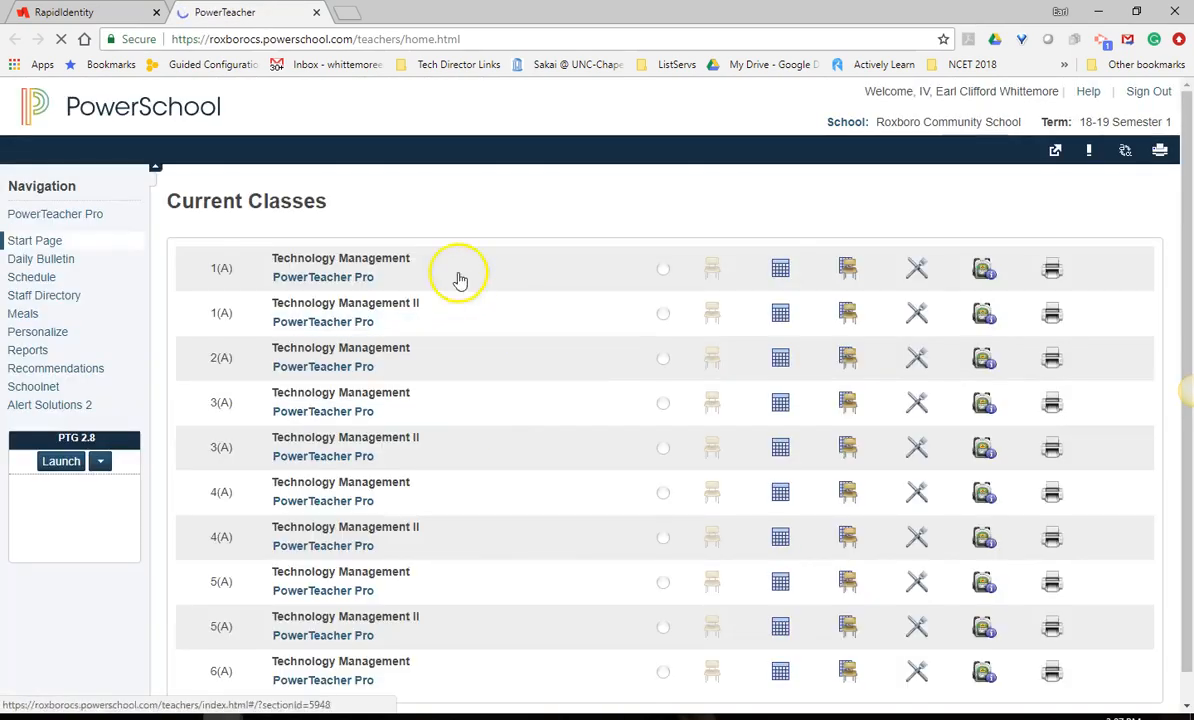
scroll(615, 415, down, 1)
scroll(615, 415, up, 1)
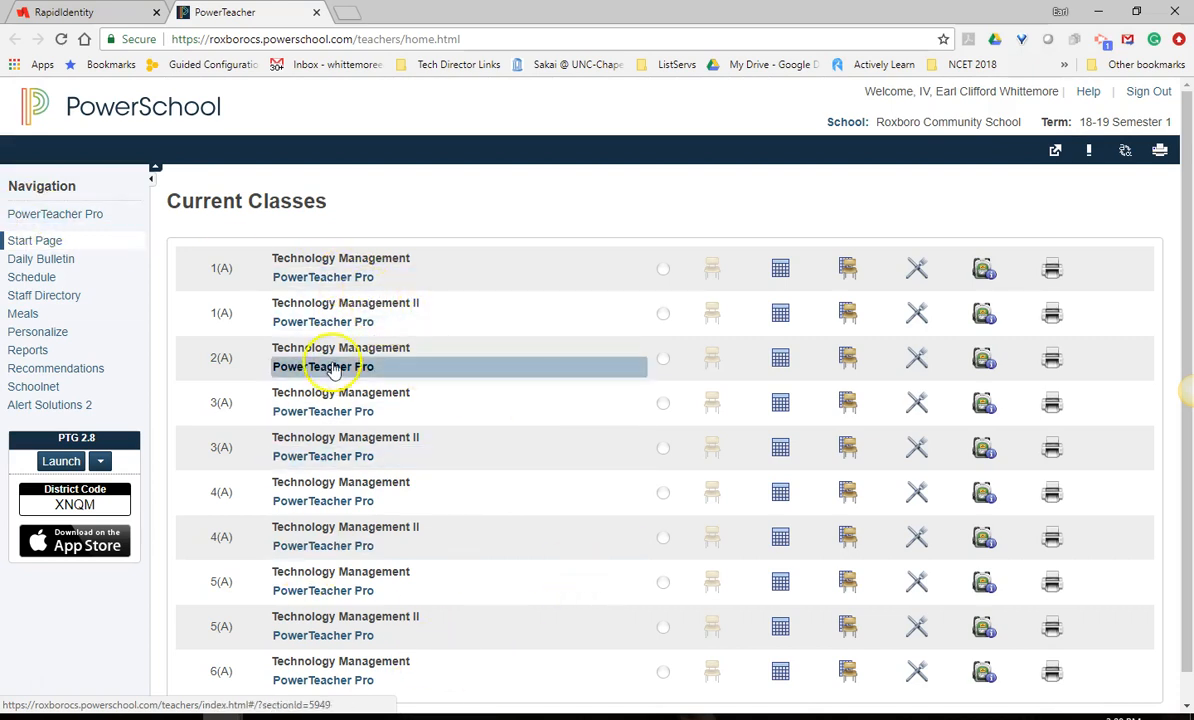
click(352, 274)
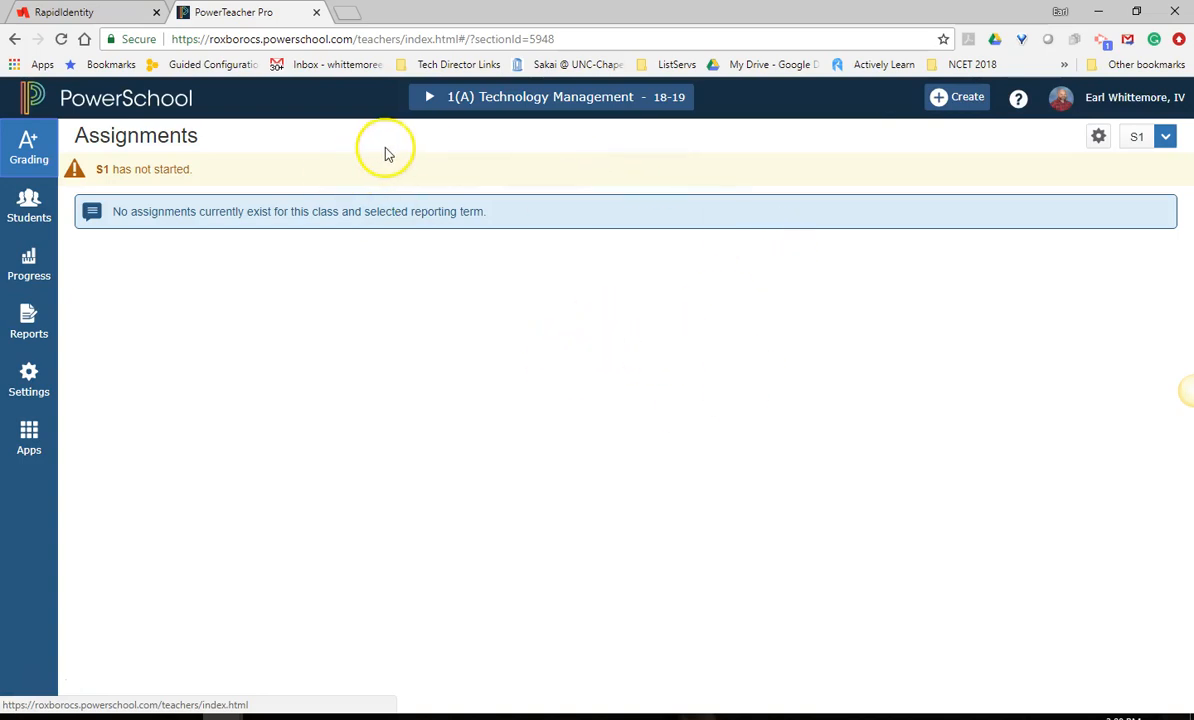
Look through the new category form, including the assignment defaults and score type options, and close it without saving.
click(945, 97)
click(920, 190)
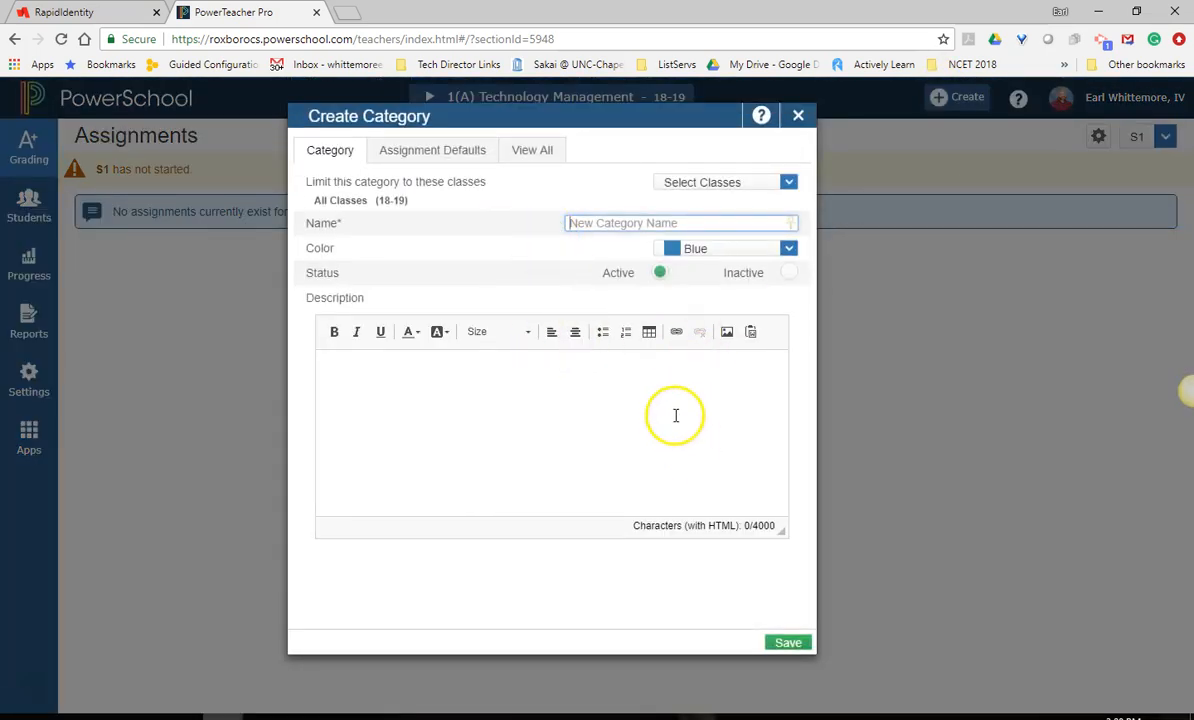
click(405, 155)
click(341, 155)
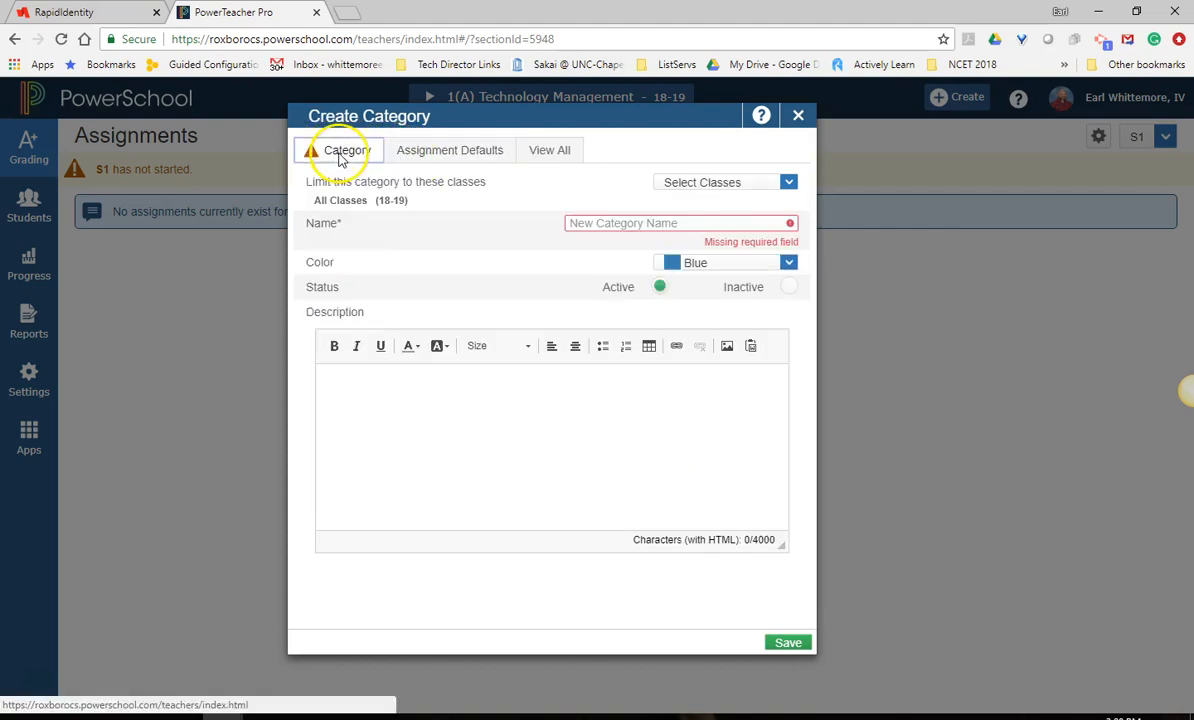
click(430, 153)
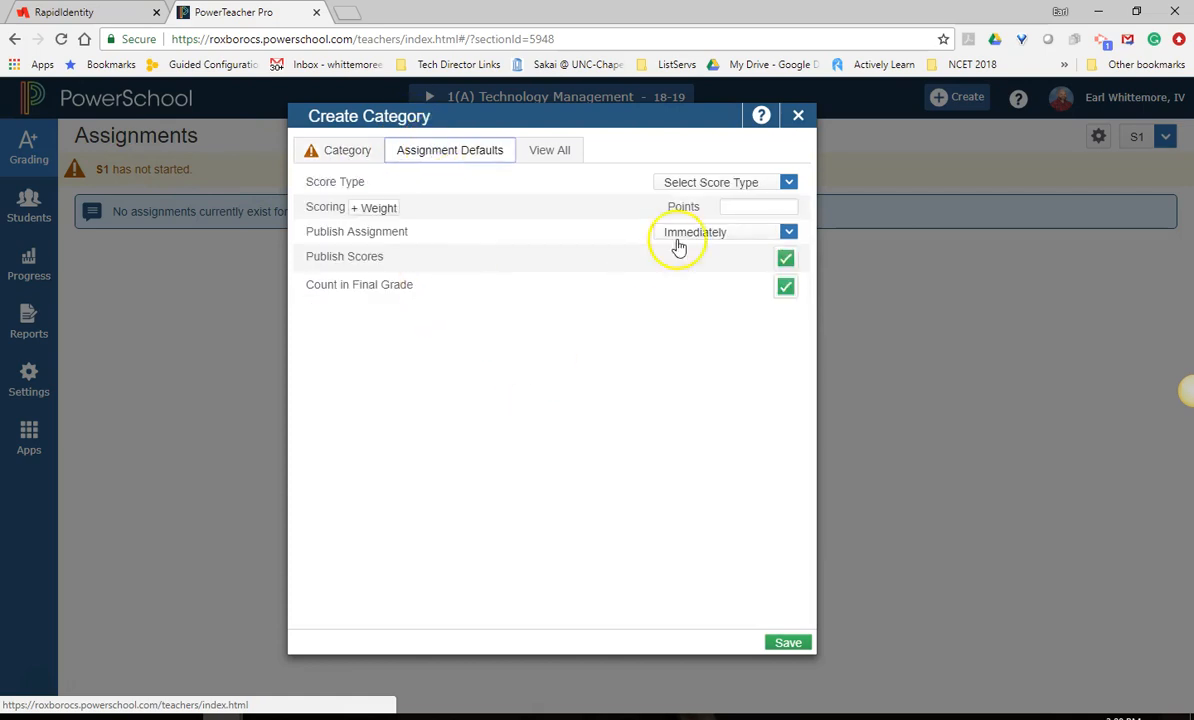
click(786, 185)
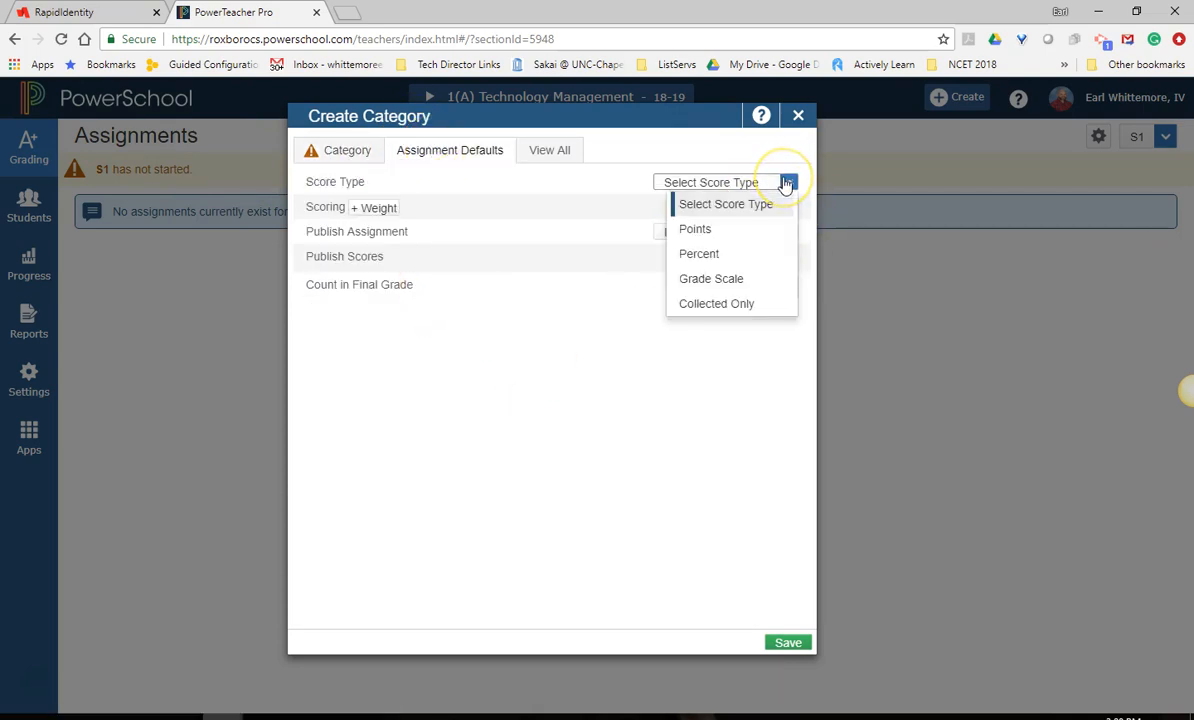
click(785, 185)
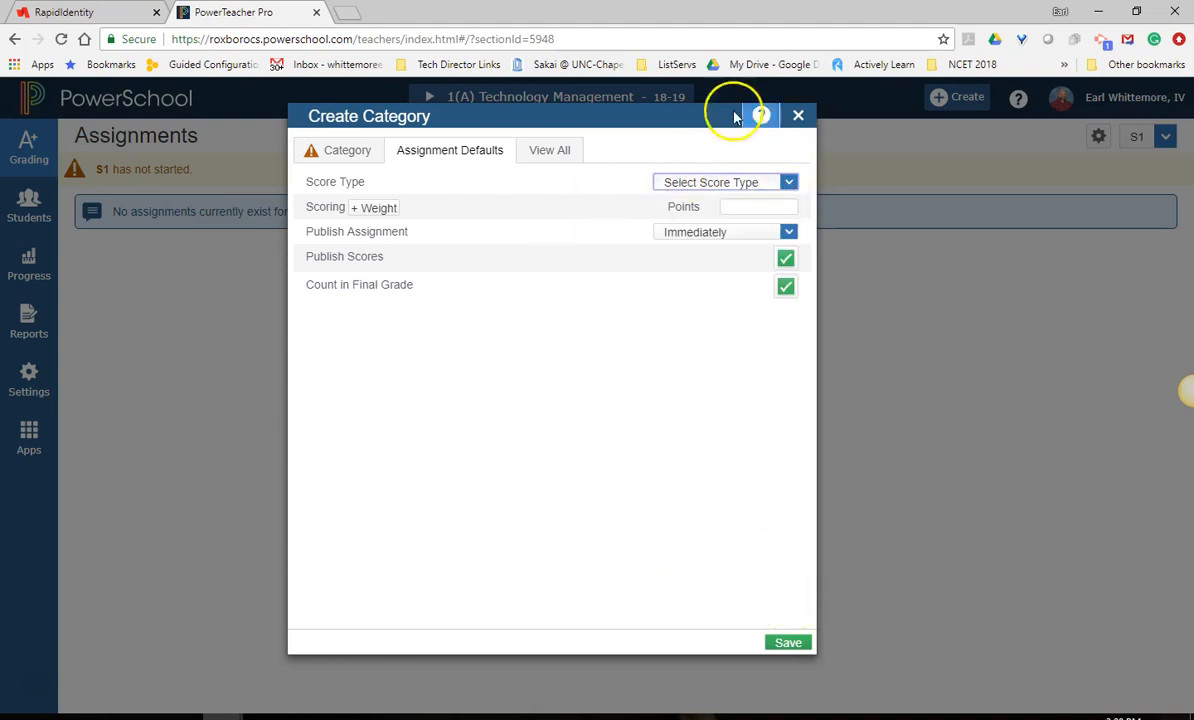
click(795, 118)
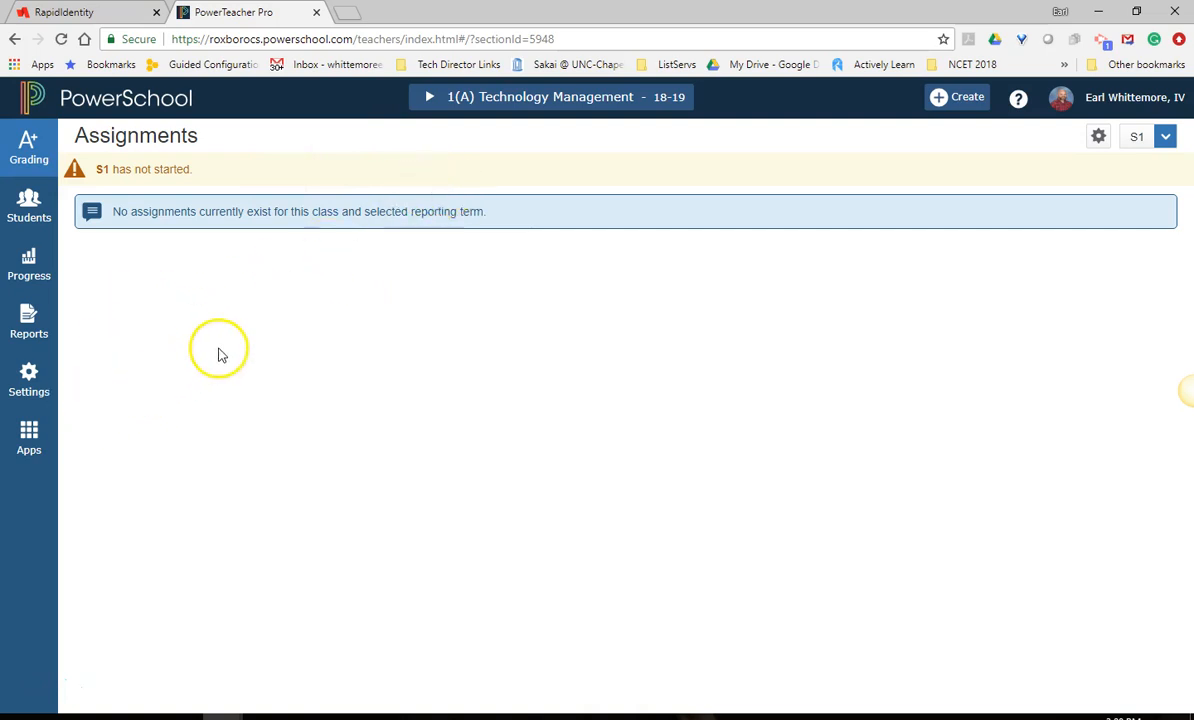
Open the T1 traditional grade calculation of 1(A) Technology Management and remove the Classwork, Project and Quiz categories.
click(24, 386)
click(116, 339)
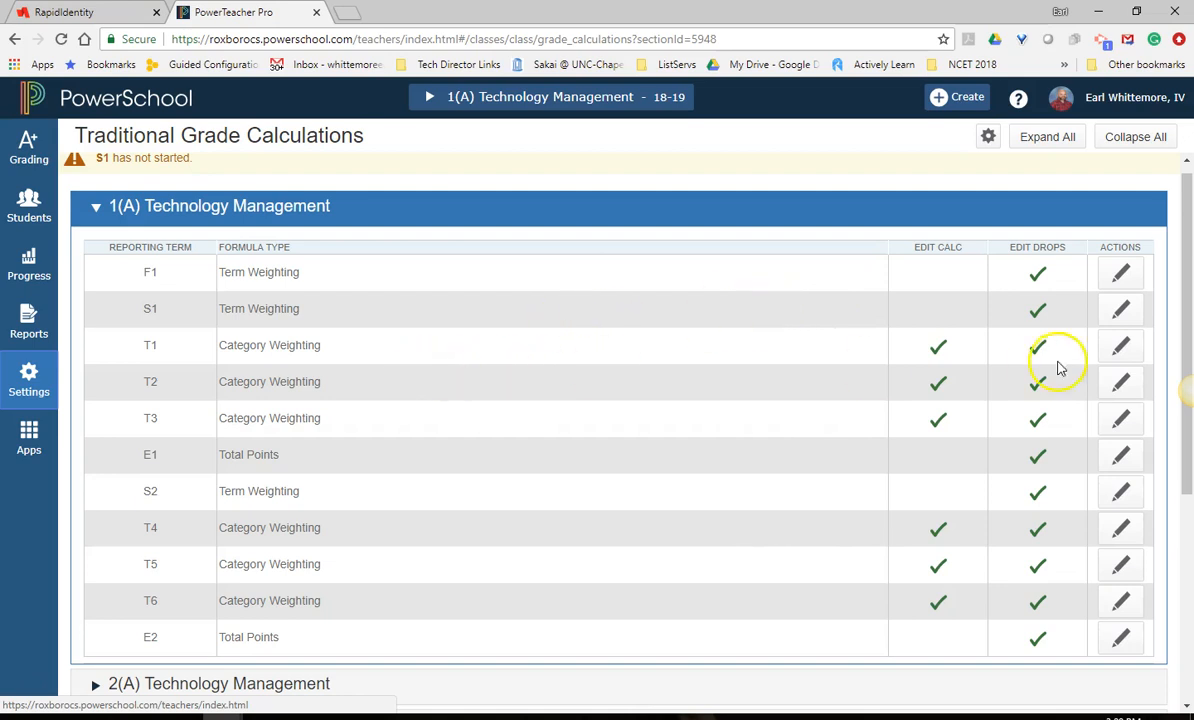
click(1119, 346)
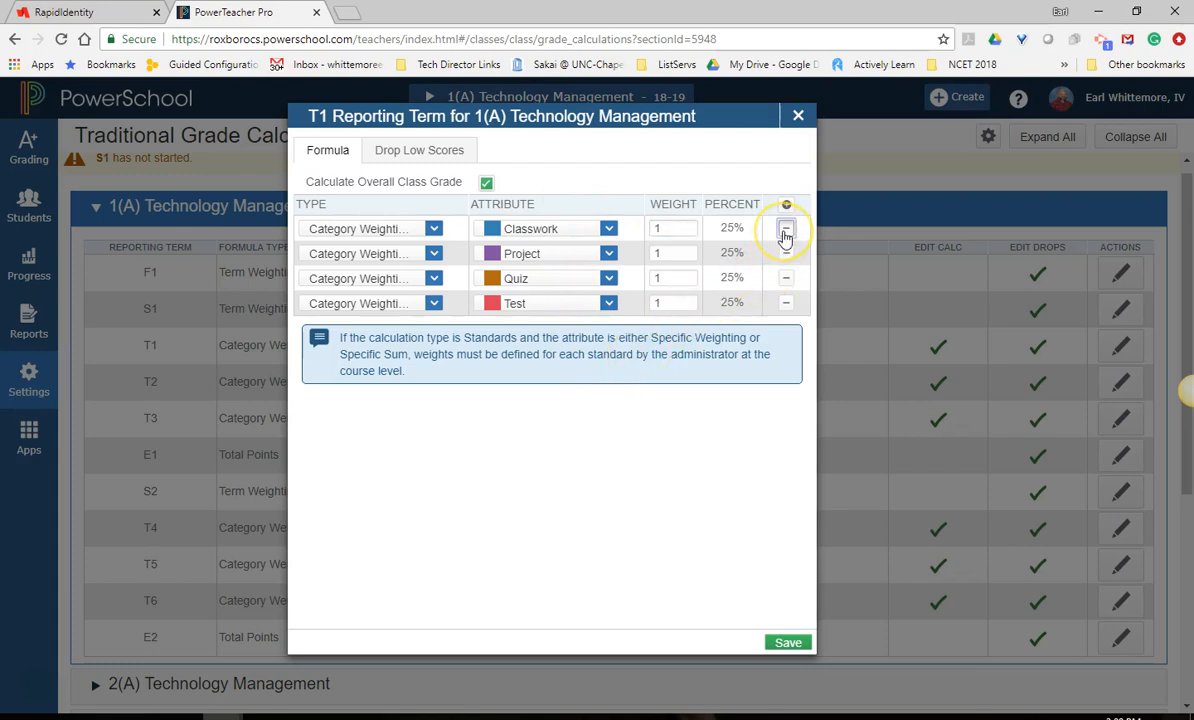
click(785, 232)
click(785, 232)
click(785, 232)
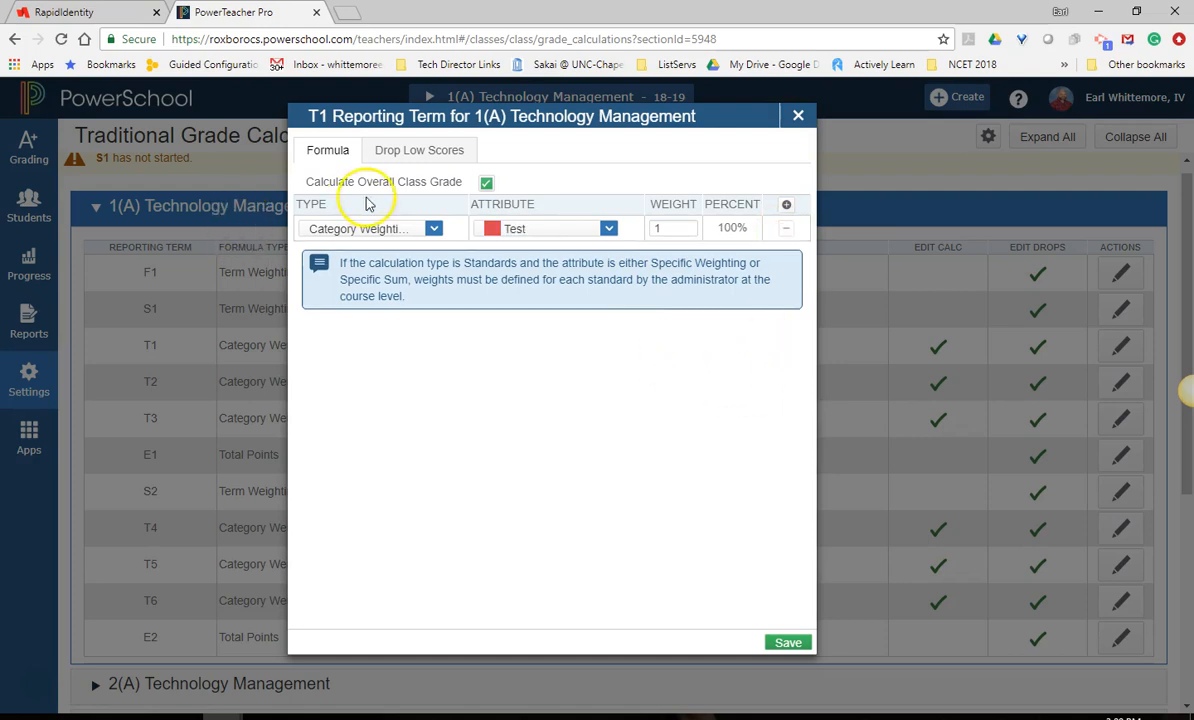
Switch the Test row's calculation type to Total Points and back to Category Weighting.
click(431, 229)
click(340, 251)
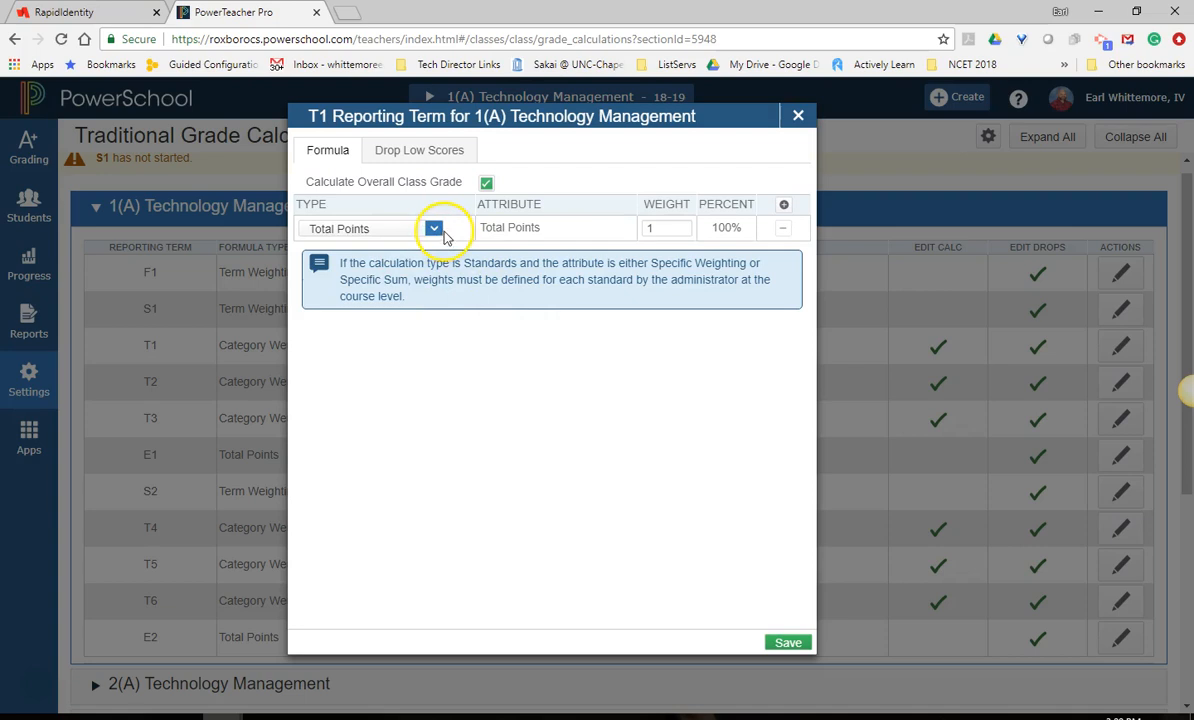
click(436, 232)
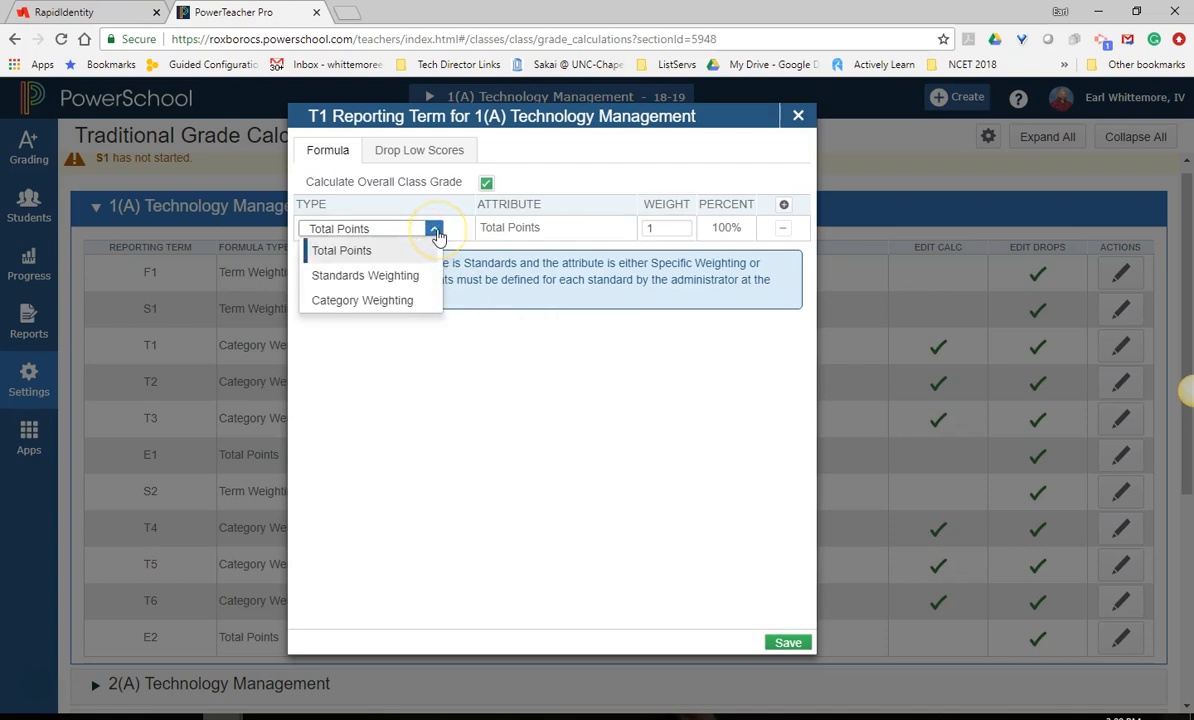
click(437, 236)
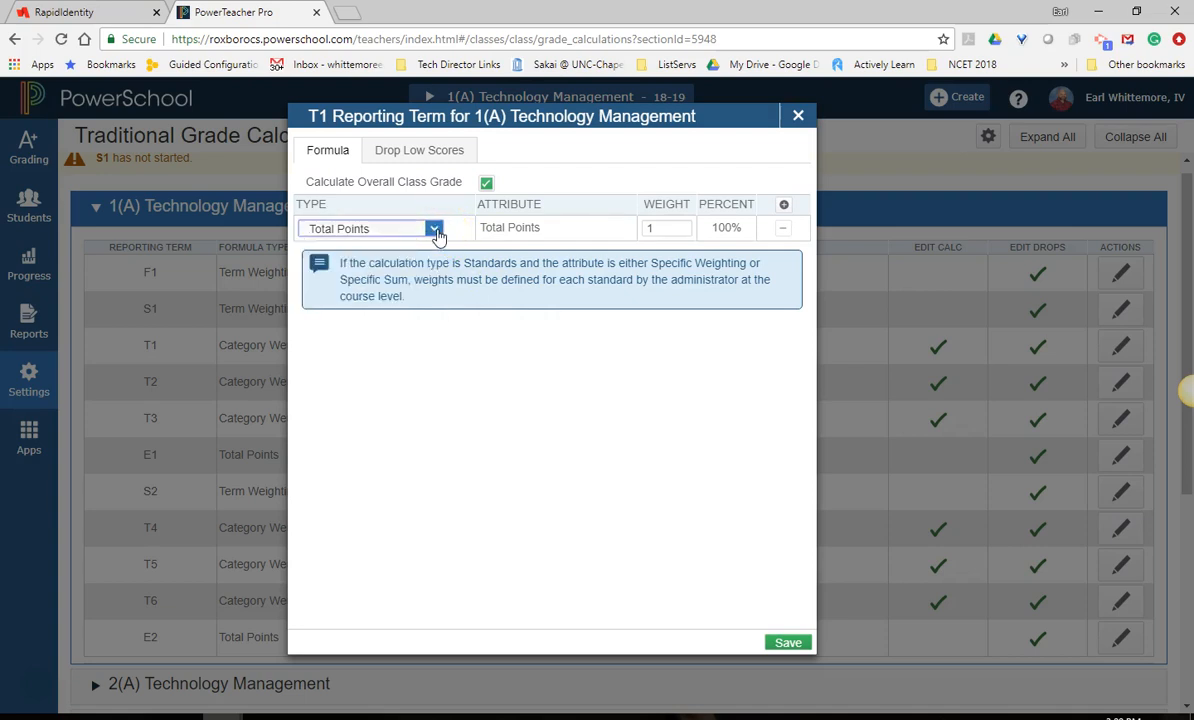
click(437, 236)
click(406, 299)
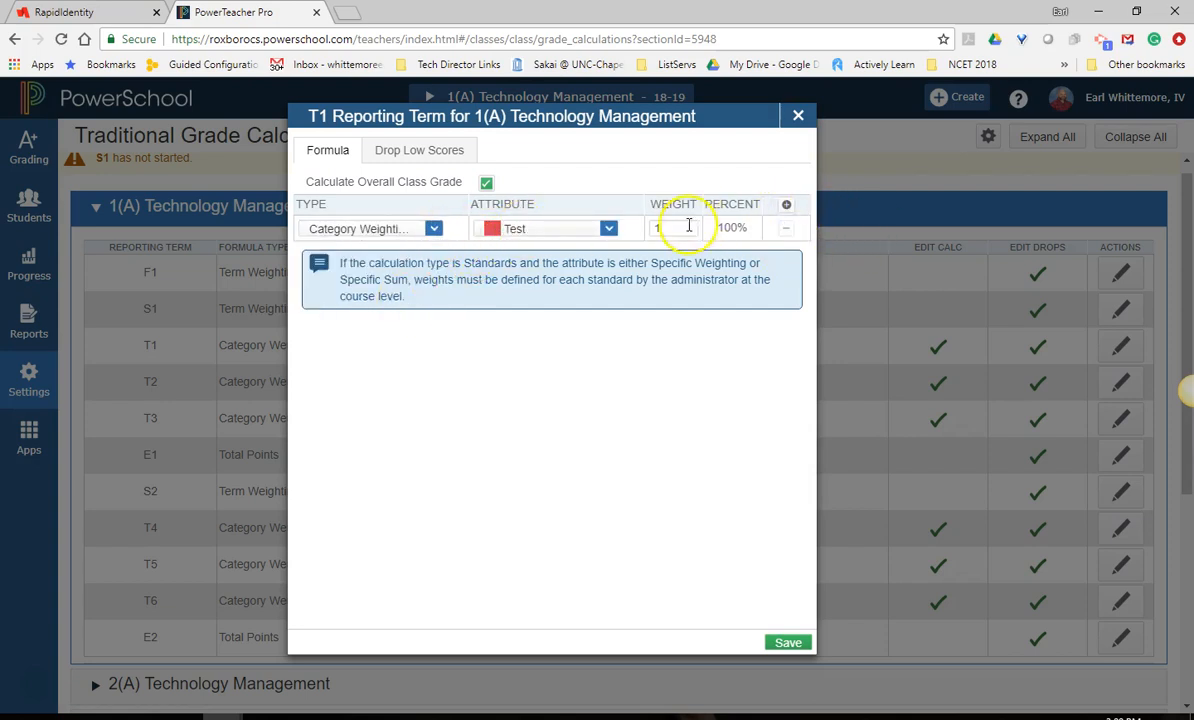
Add two Category Weighting rows for Project and Classwork to the T1 formula and save it.
click(786, 207)
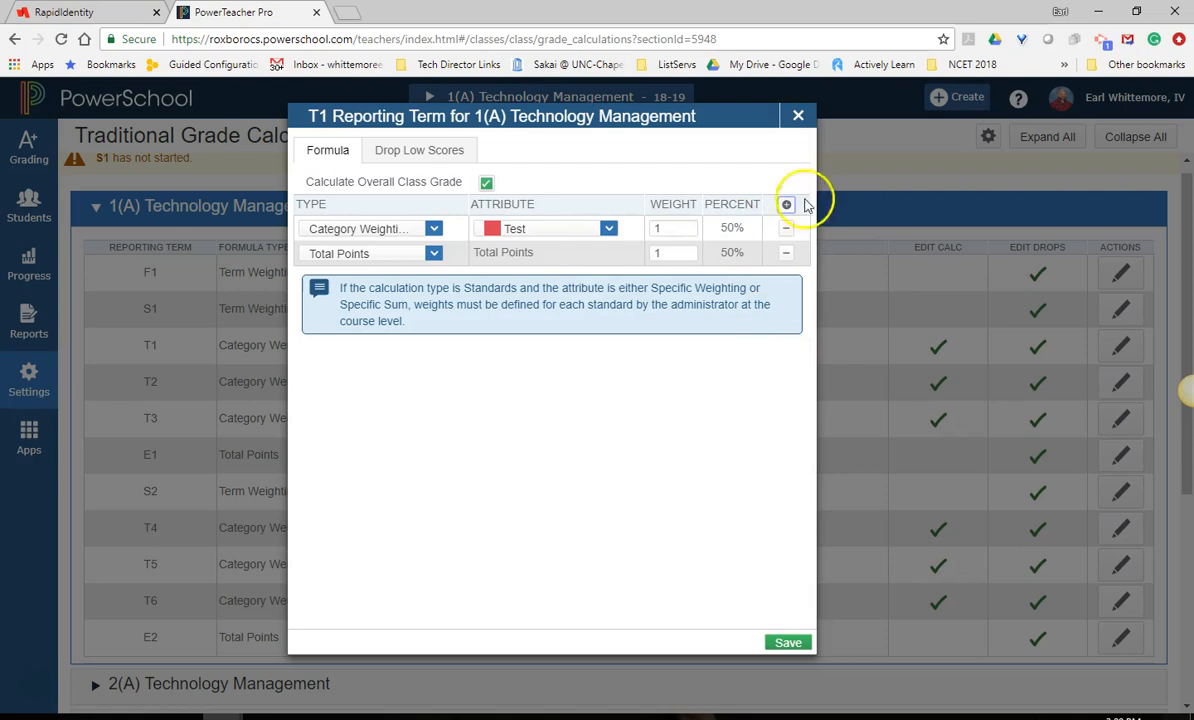
click(786, 255)
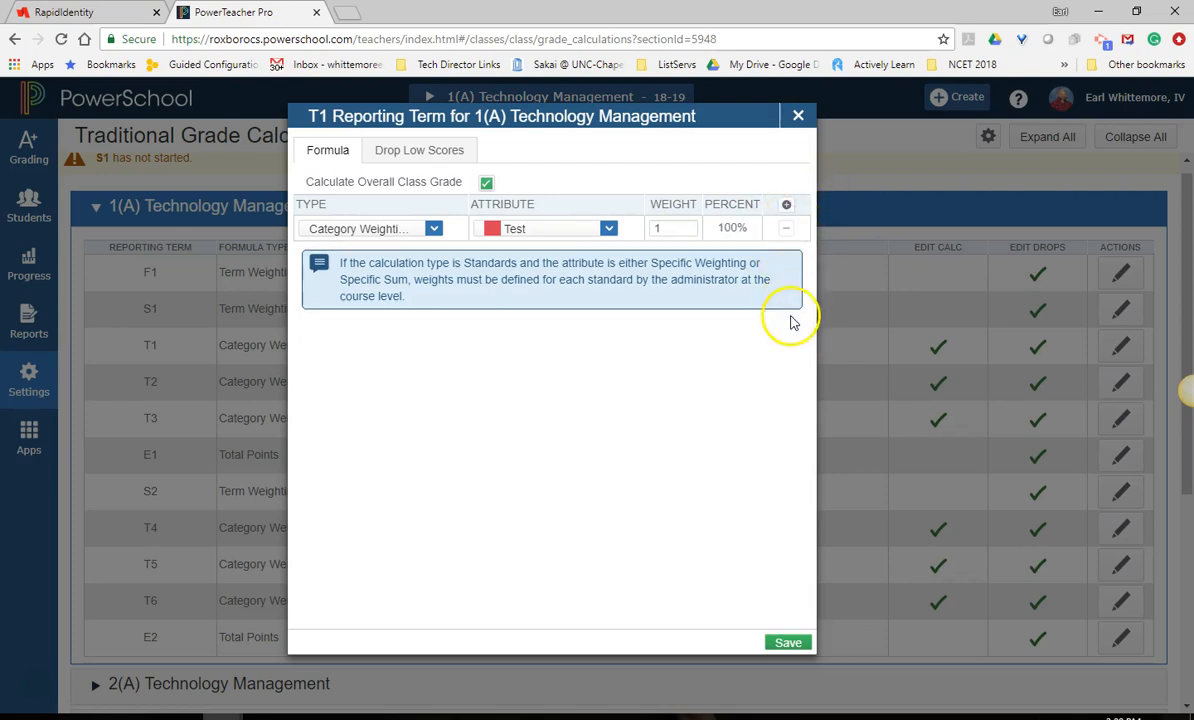
click(787, 205)
click(787, 205)
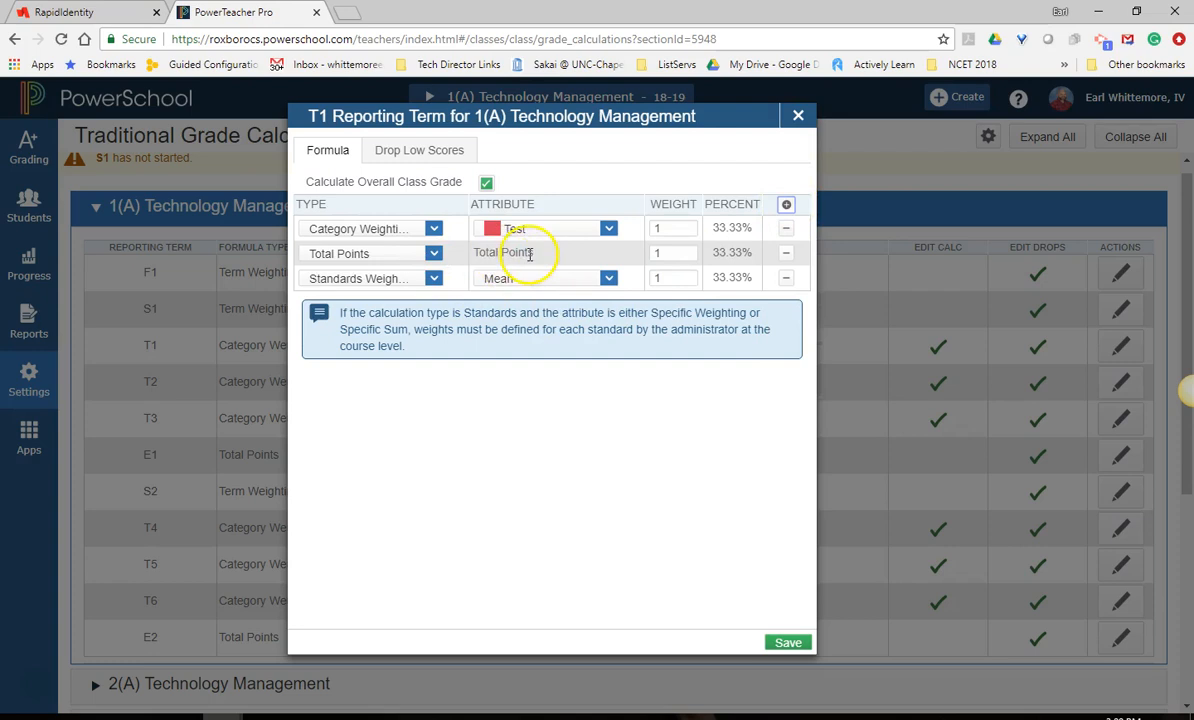
click(432, 254)
click(416, 326)
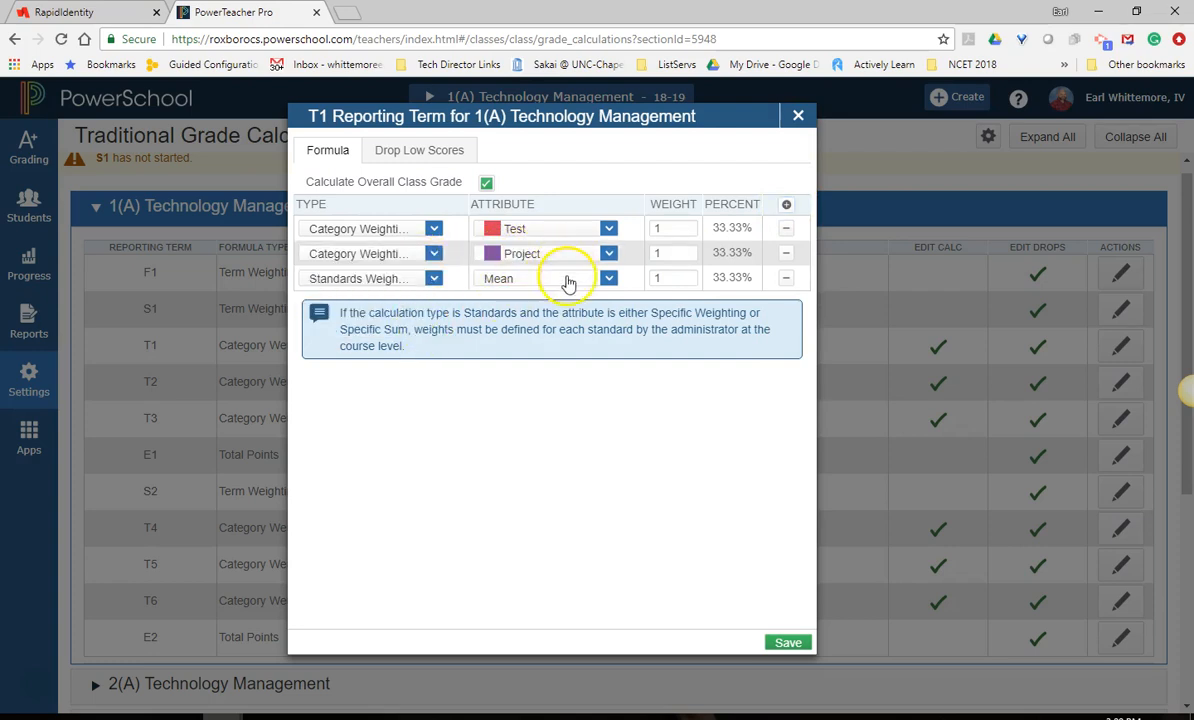
click(546, 281)
click(433, 278)
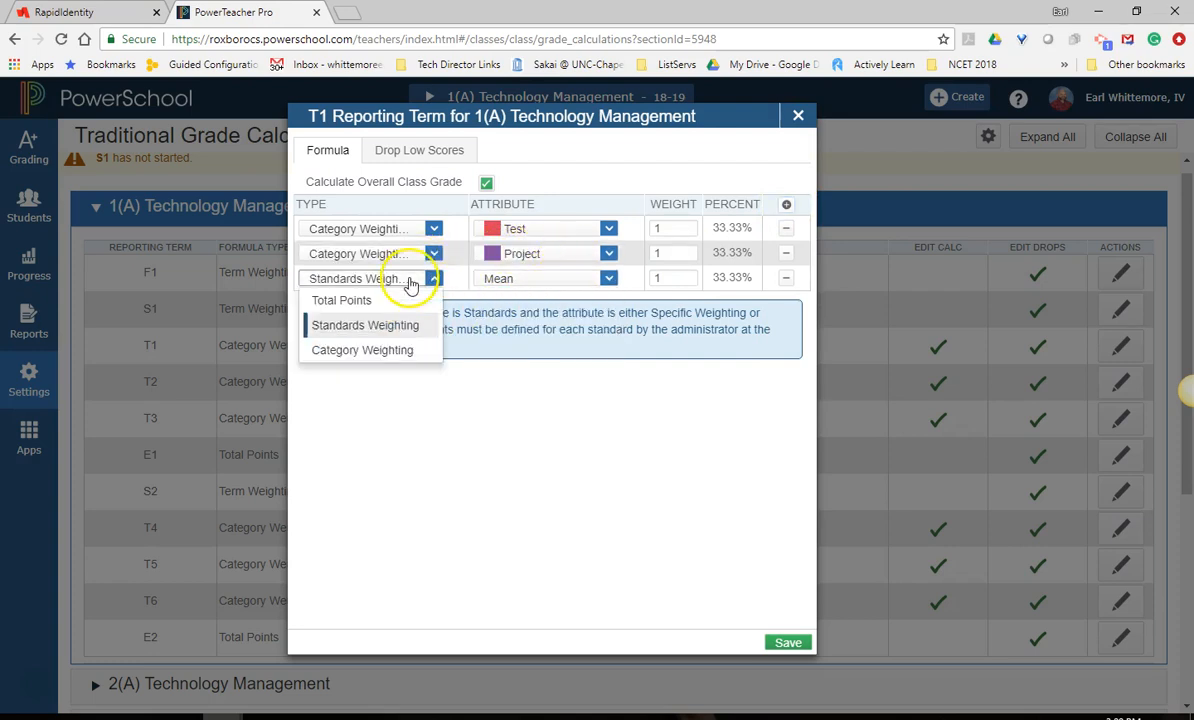
click(392, 351)
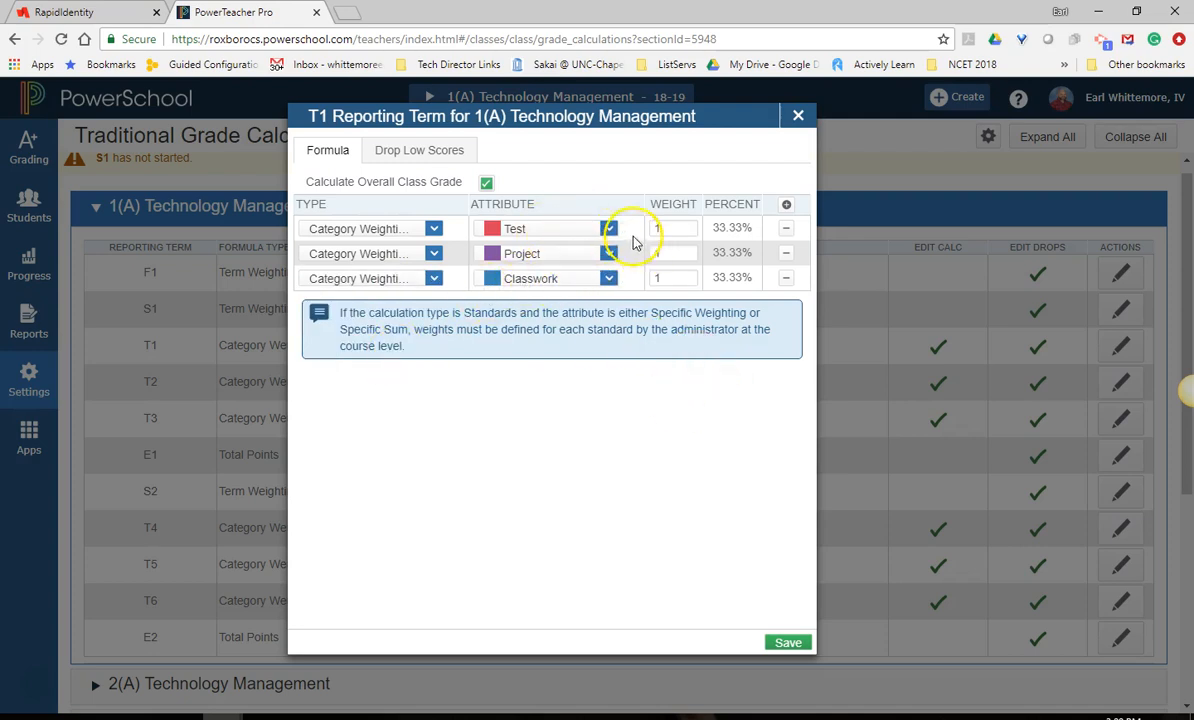
click(792, 643)
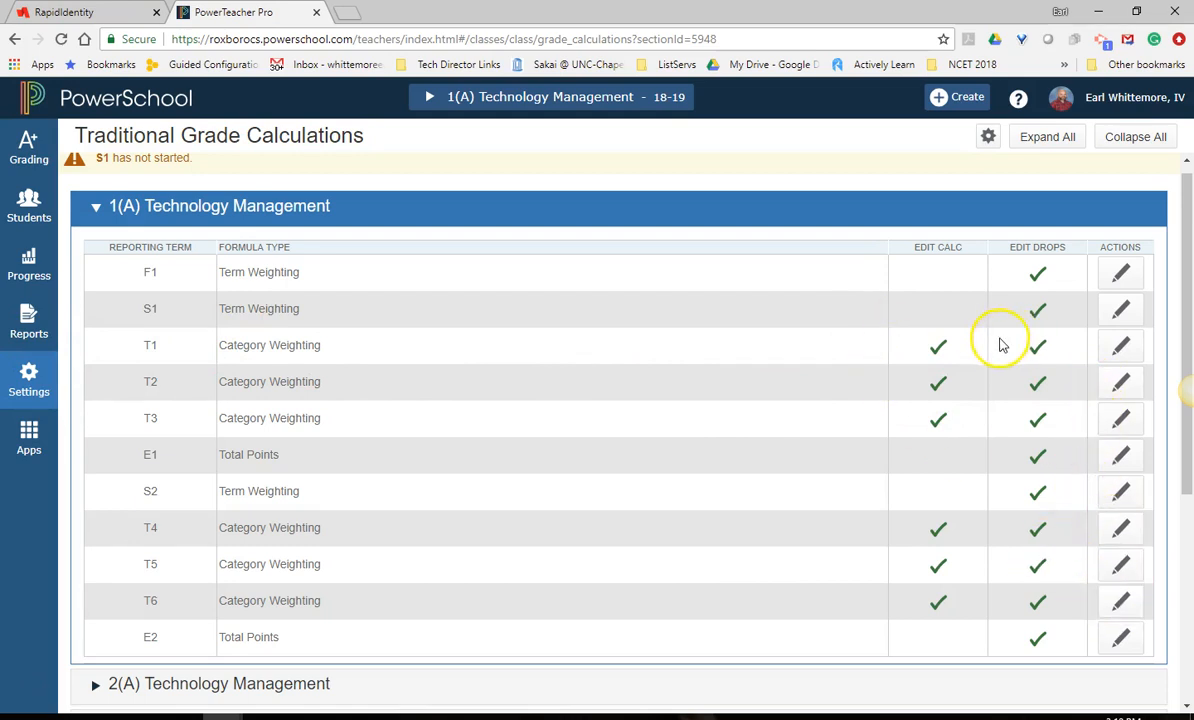
Set up a within-class copy of the traditional grade calculations, using T1 of 1(A) Technology Management as the source.
click(990, 140)
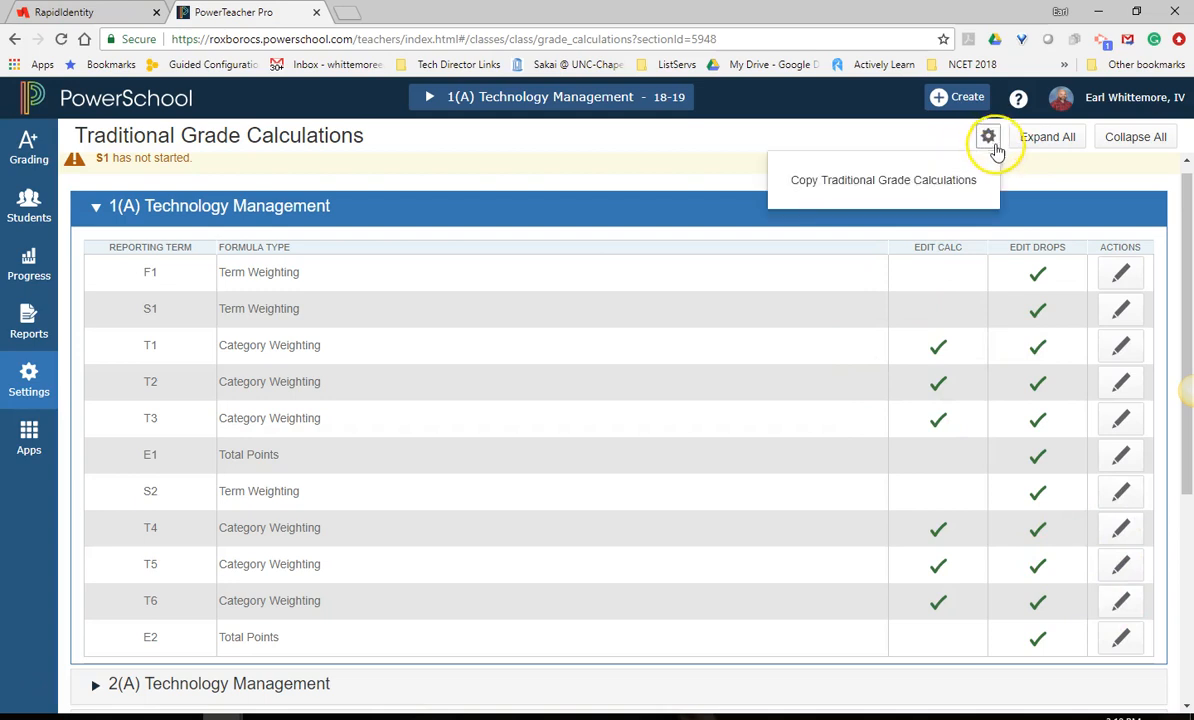
click(870, 185)
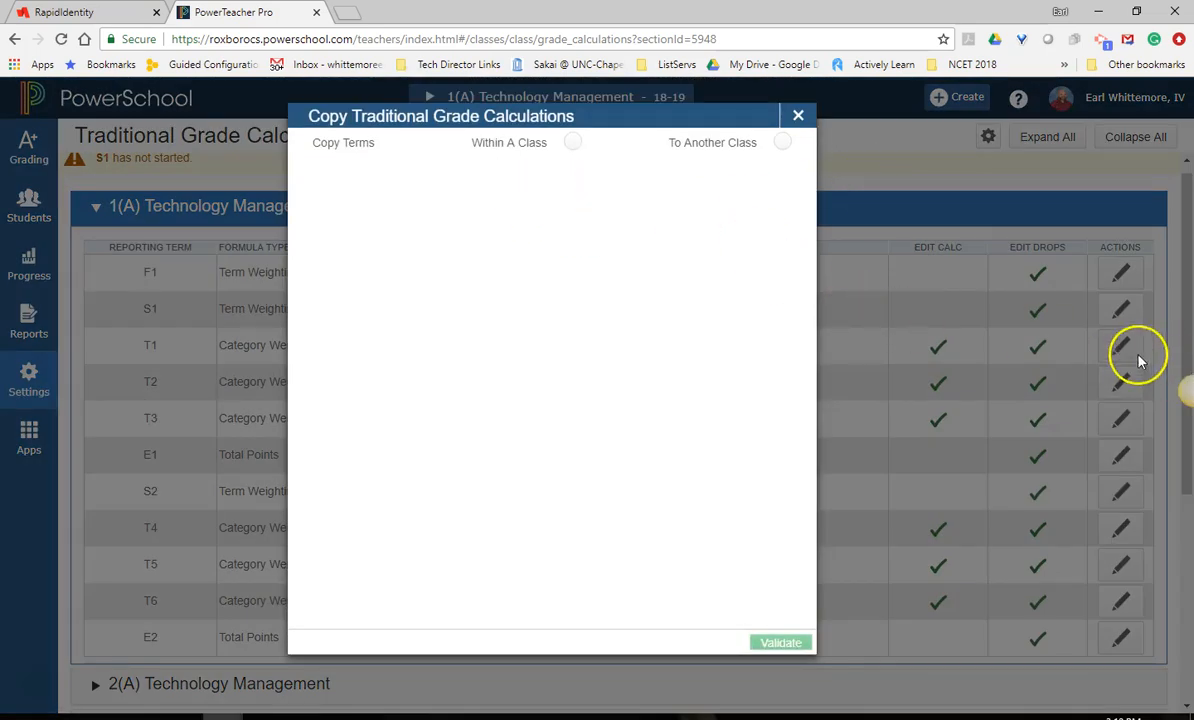
click(571, 143)
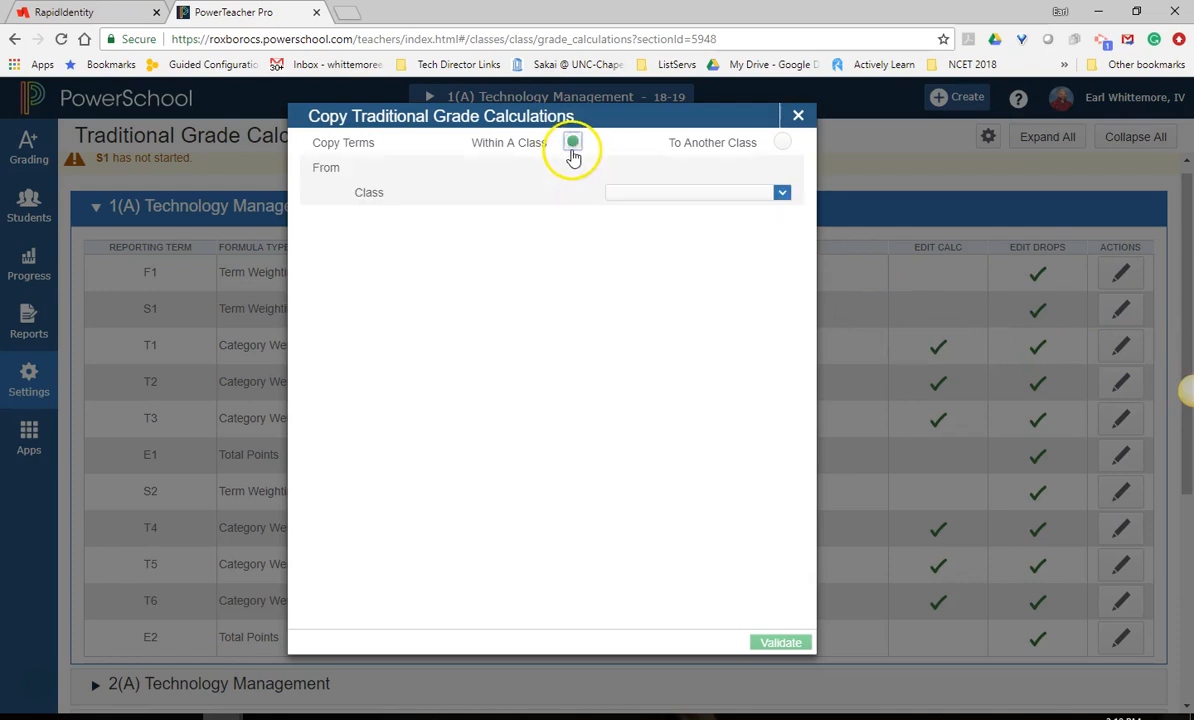
click(649, 195)
click(646, 218)
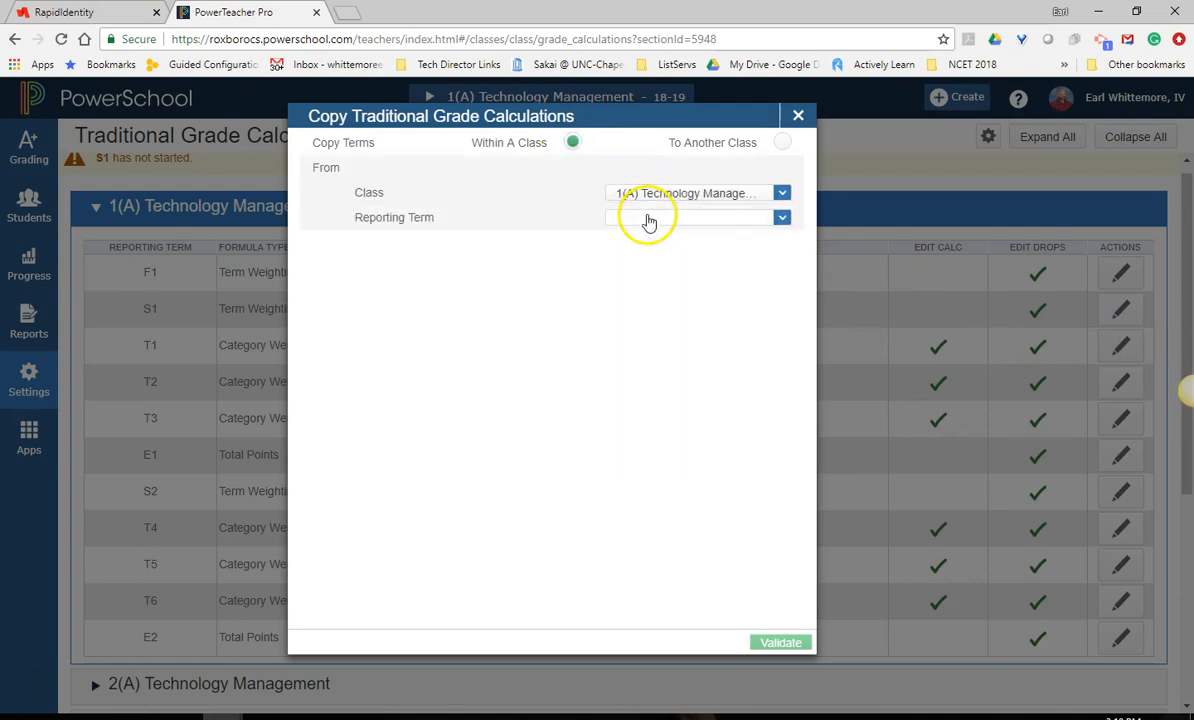
click(665, 220)
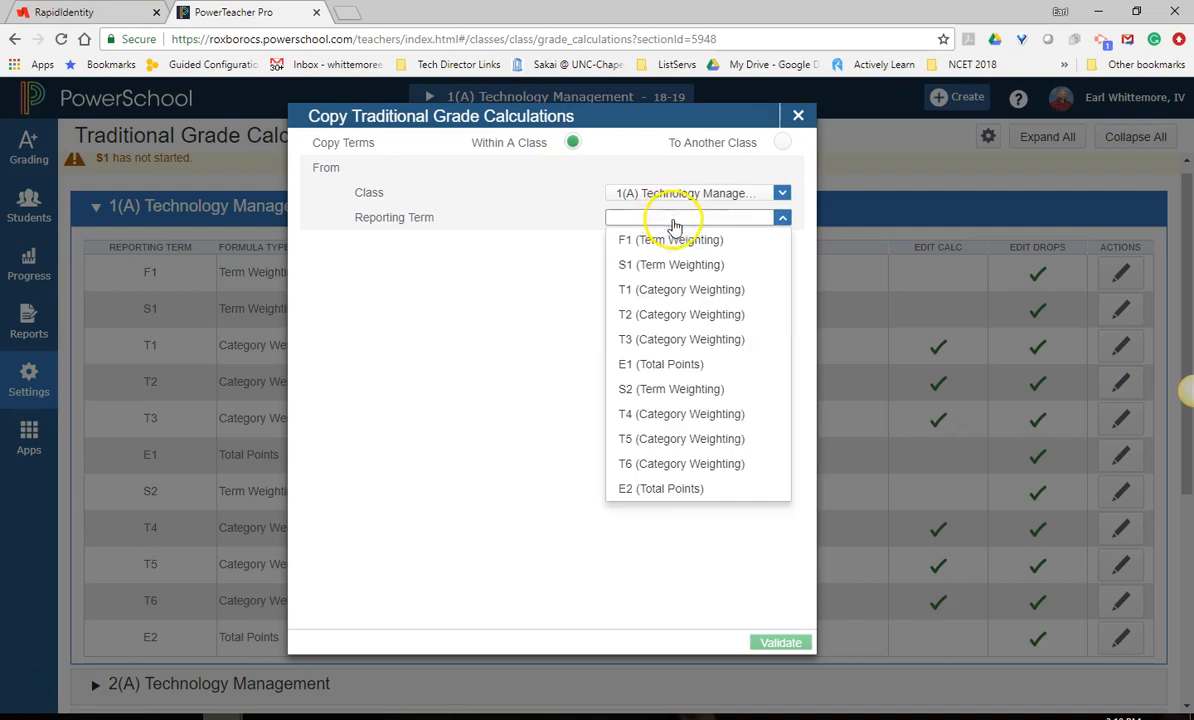
click(708, 291)
Choose reporting terms T2, T3, T4, T5 and T6 as targets, validate the selection and copy the calculation.
click(706, 266)
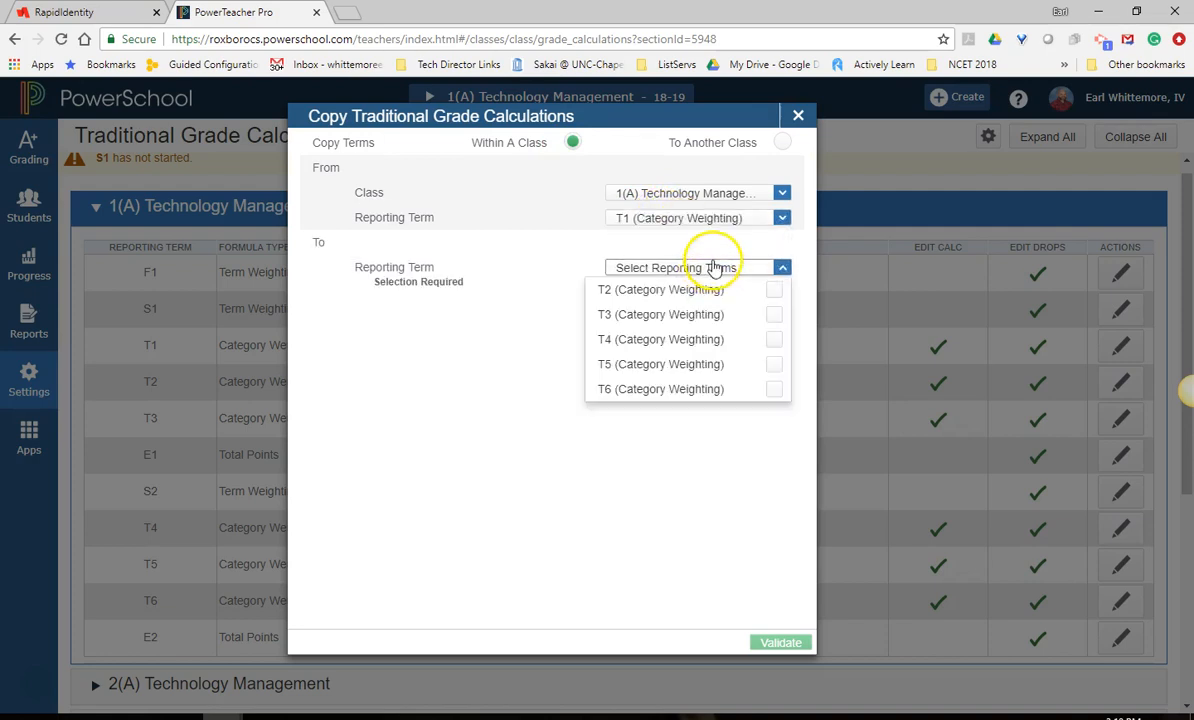
click(776, 290)
click(775, 314)
click(775, 339)
click(775, 364)
click(774, 389)
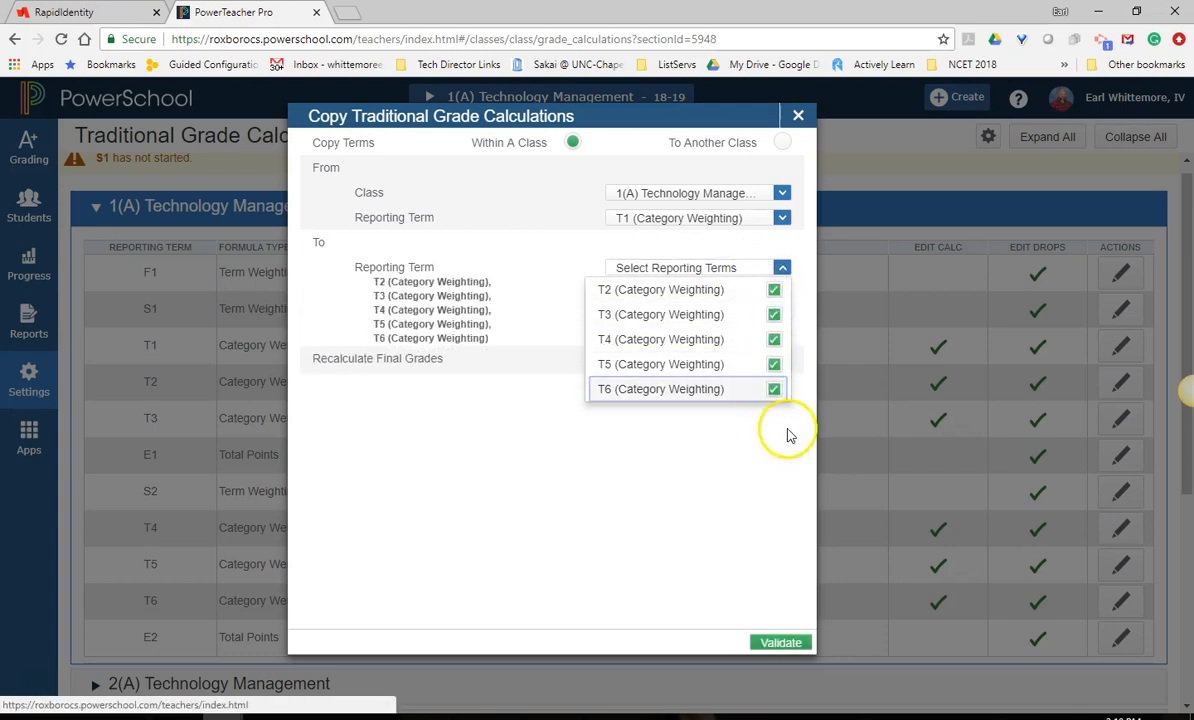
click(780, 643)
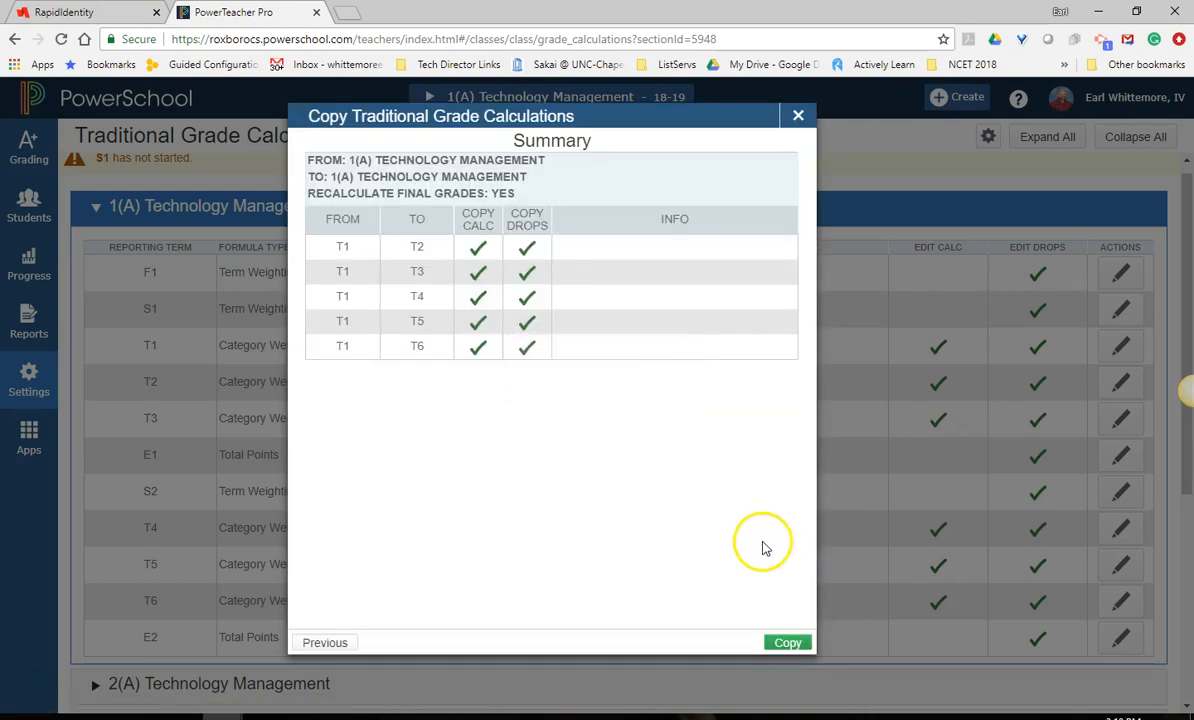
click(795, 646)
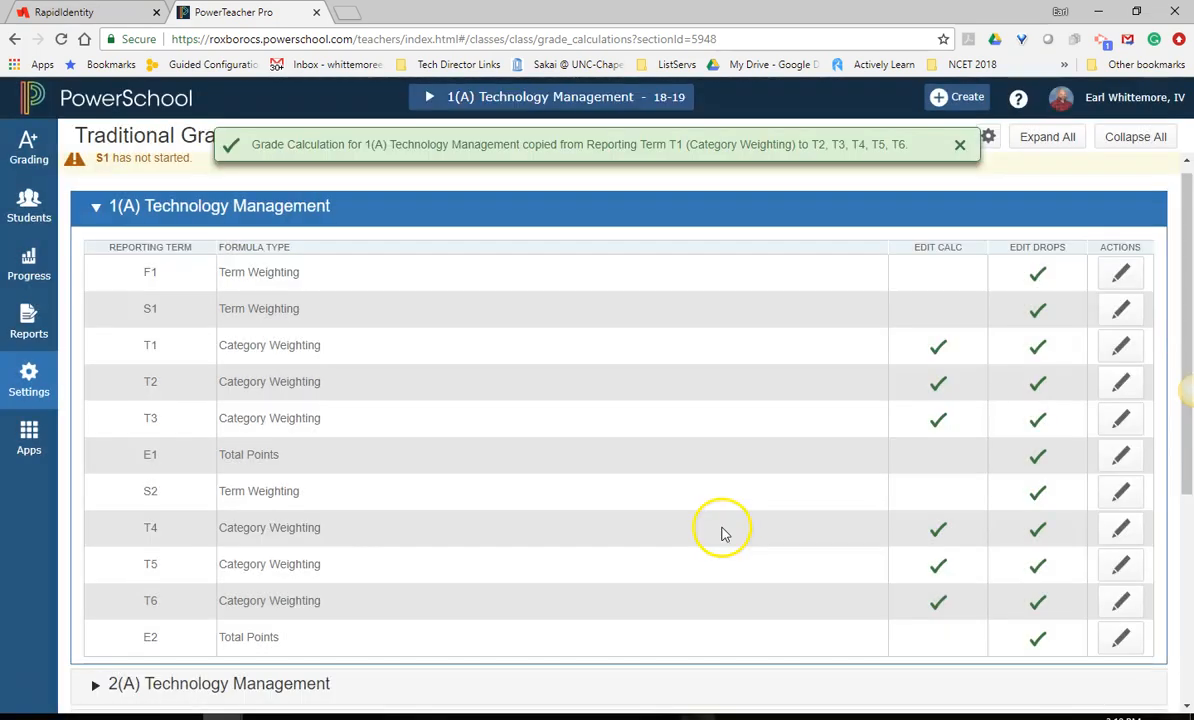
Check the T4 formula of 1(A) Technology Management and open the T1 formula of 2(A) Technology Management for comparison.
click(1121, 530)
click(797, 117)
scroll(585, 540, down, 3)
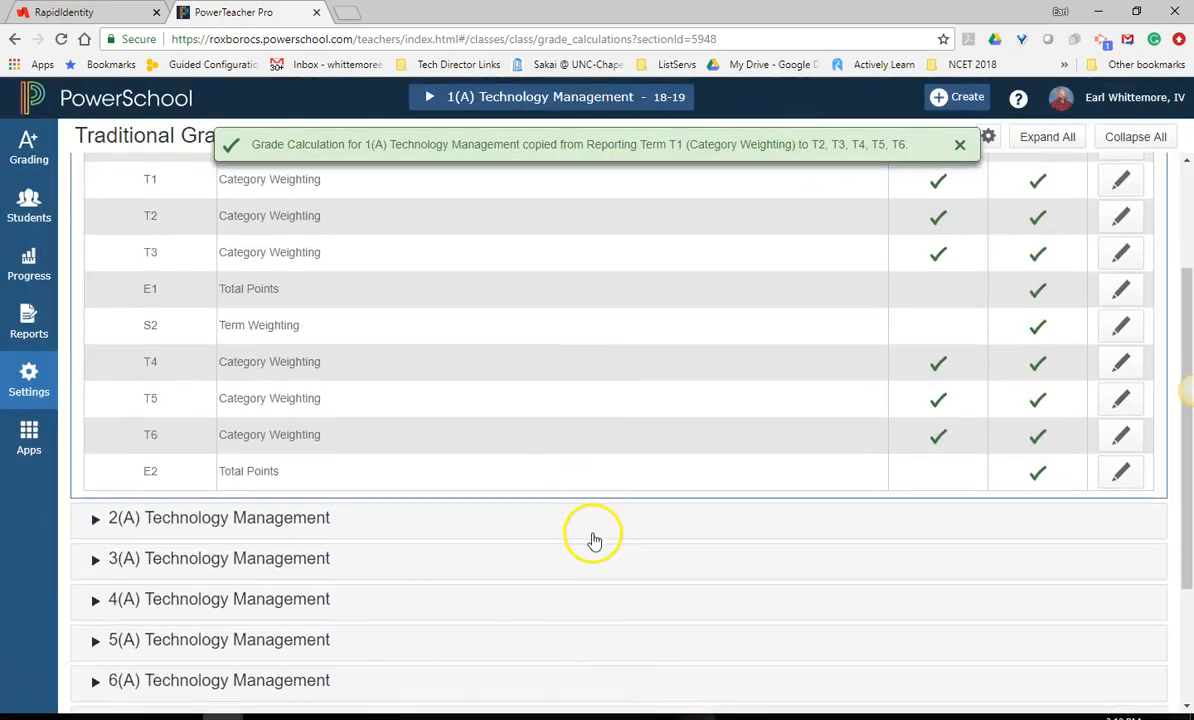
click(91, 439)
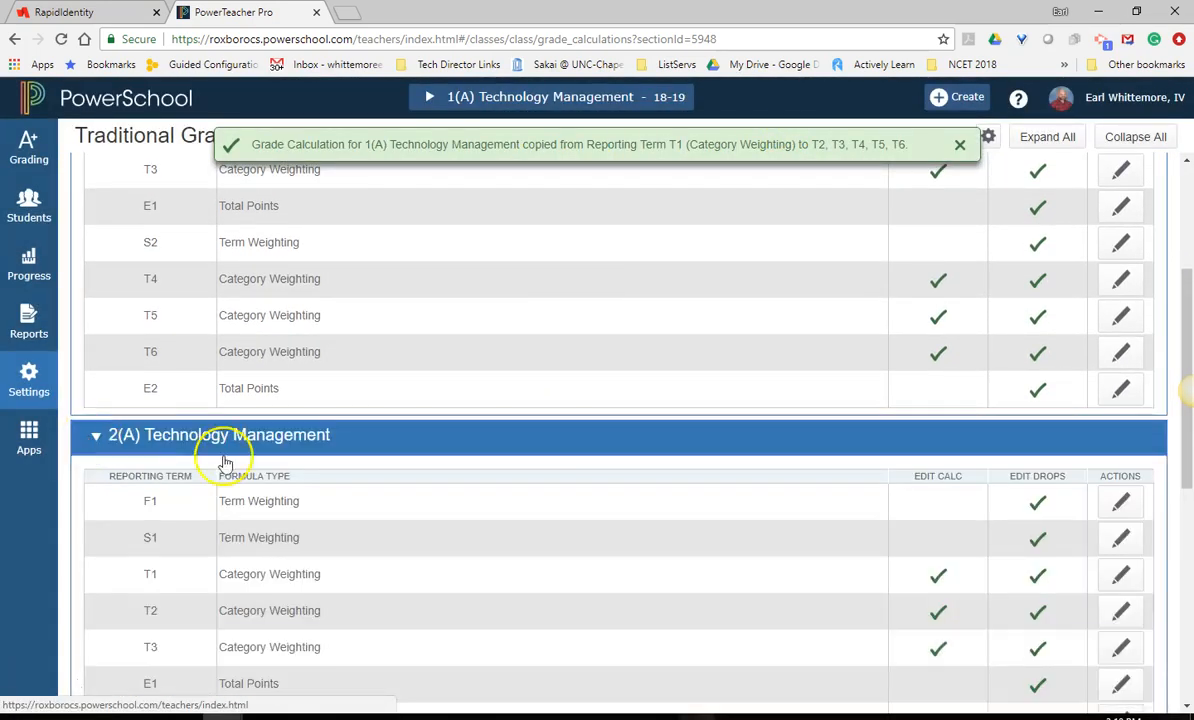
click(1120, 573)
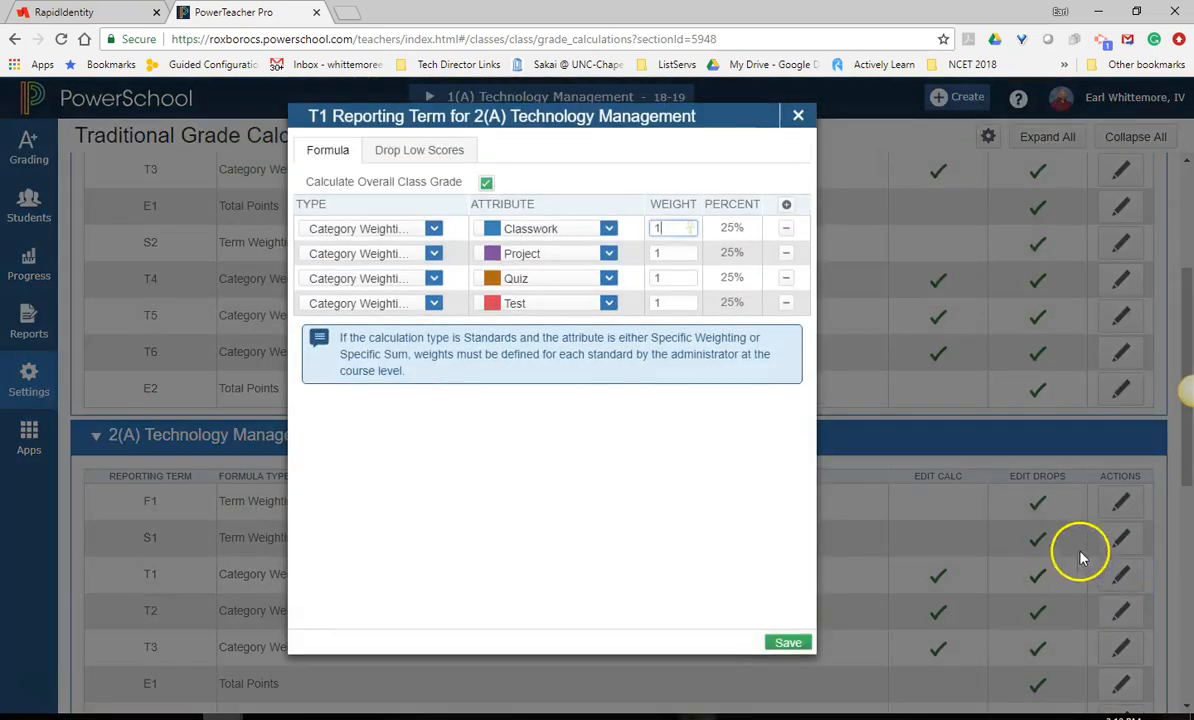
Set up a to-another-class copy of the traditional grade calculations, using 2018-2019 and 1(A) Technology Management as the source.
click(797, 116)
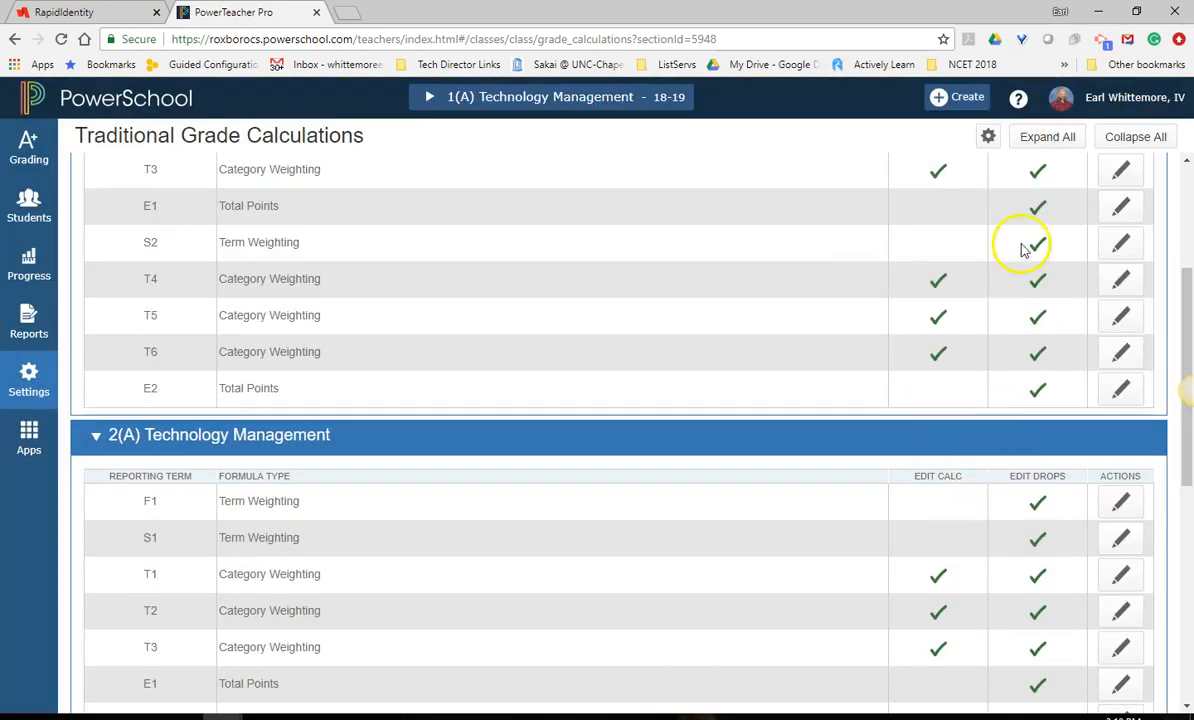
click(988, 138)
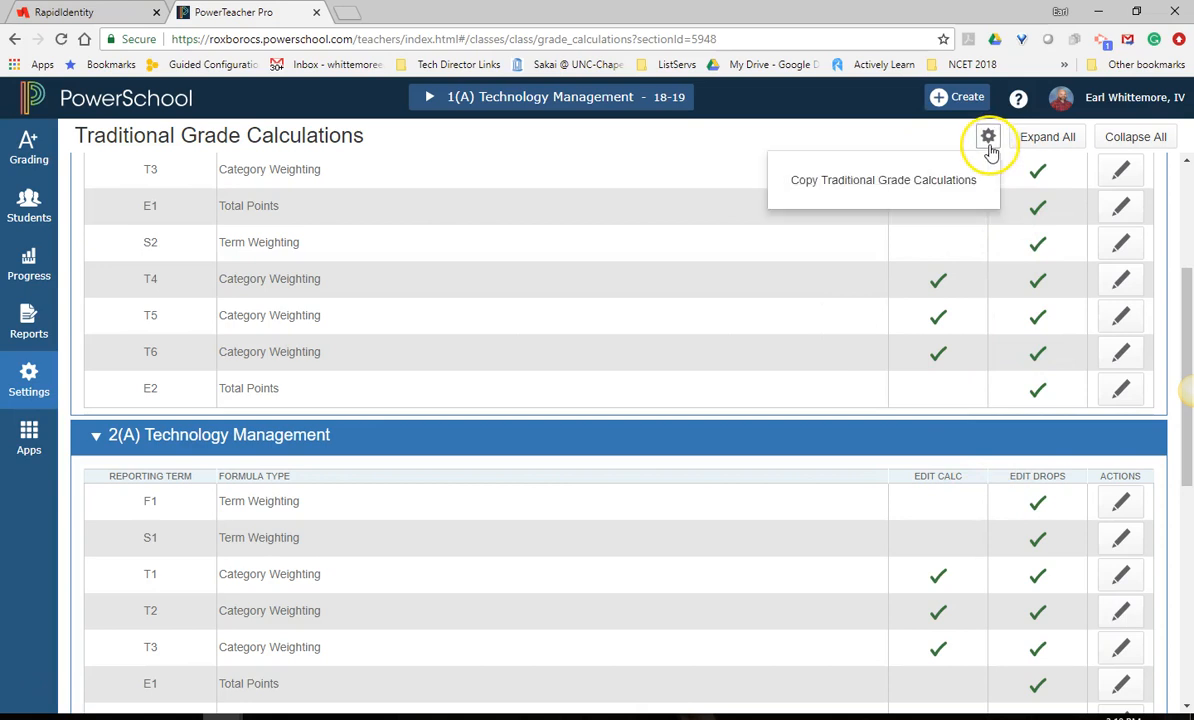
click(950, 182)
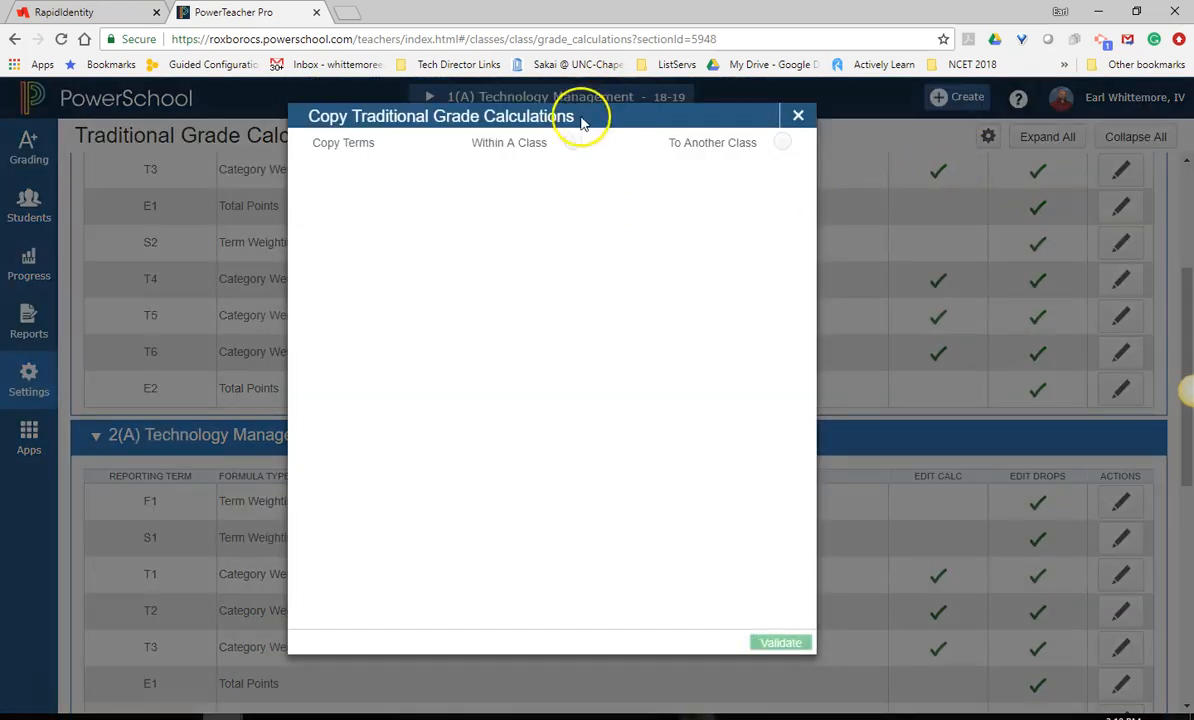
click(781, 145)
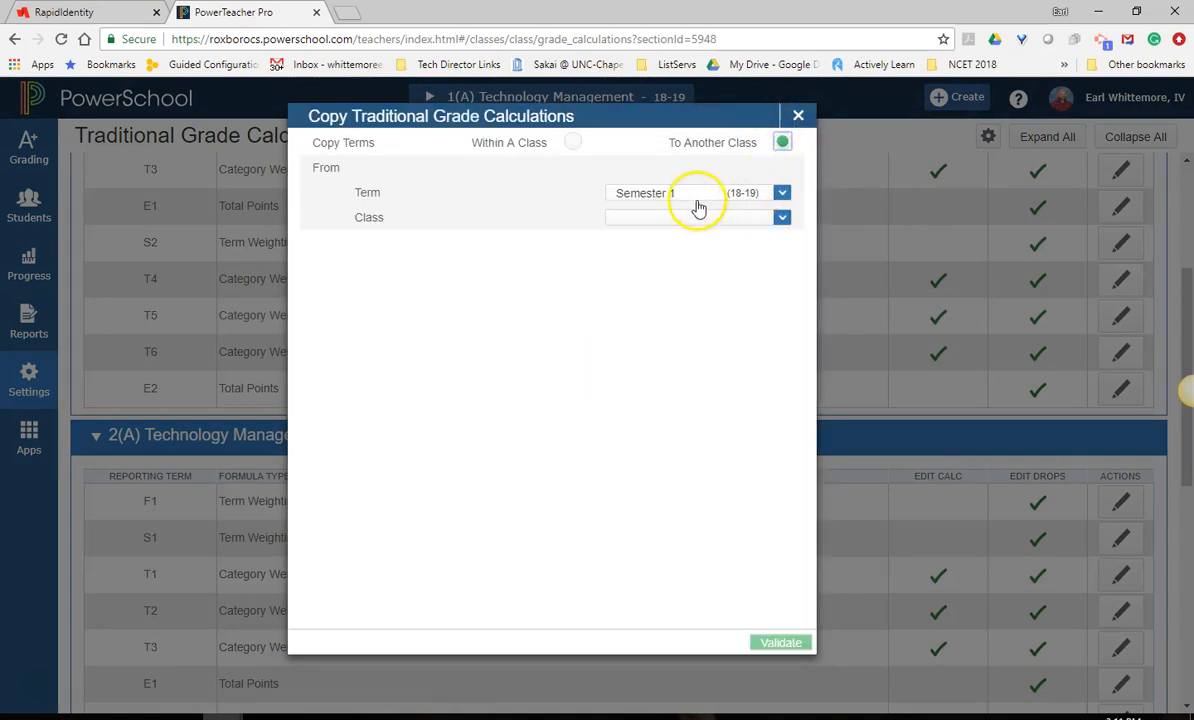
click(700, 195)
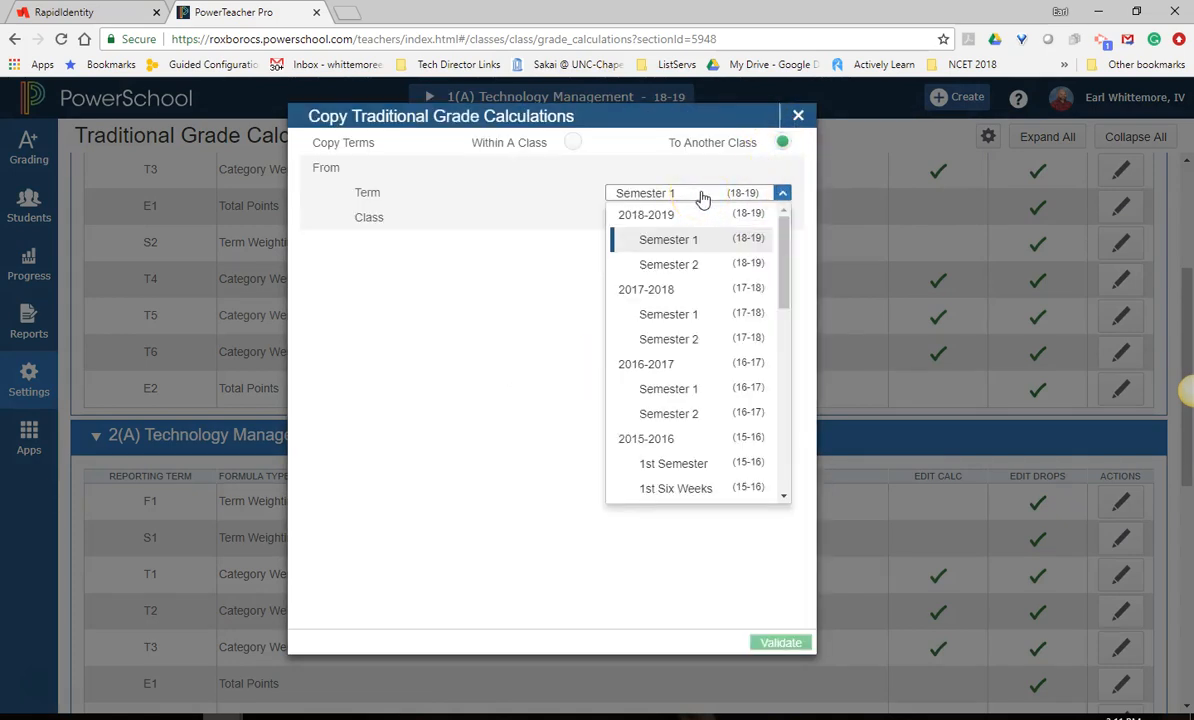
click(706, 217)
click(694, 217)
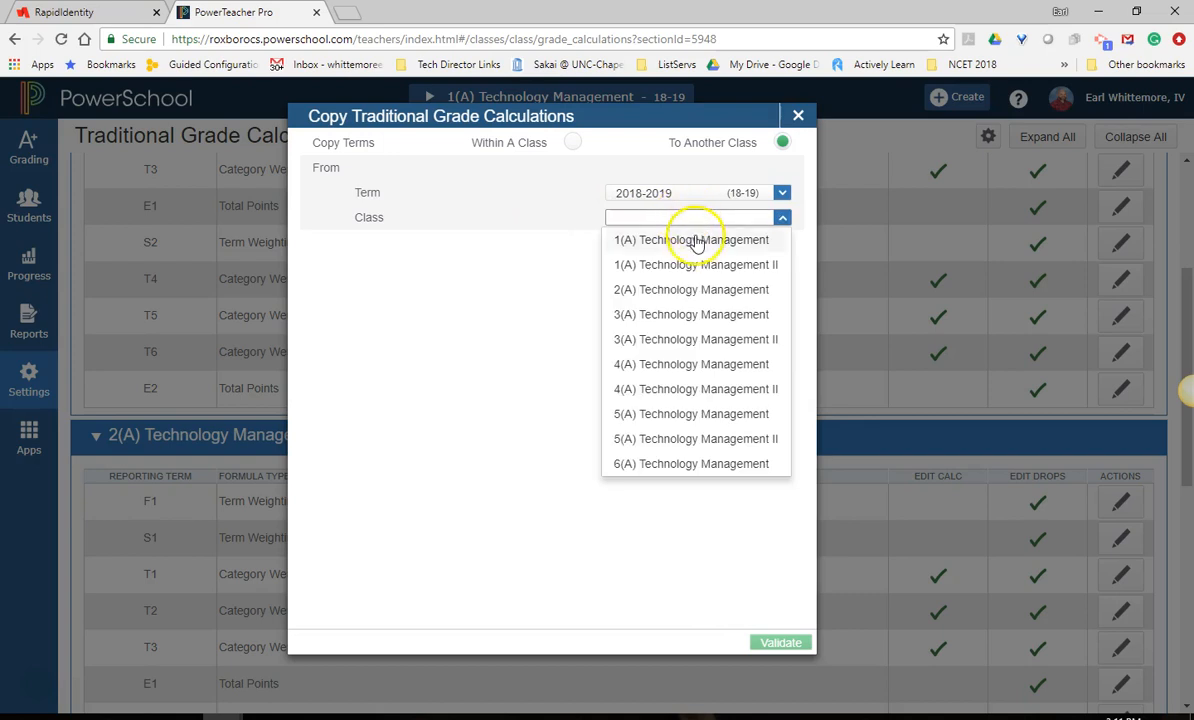
click(695, 241)
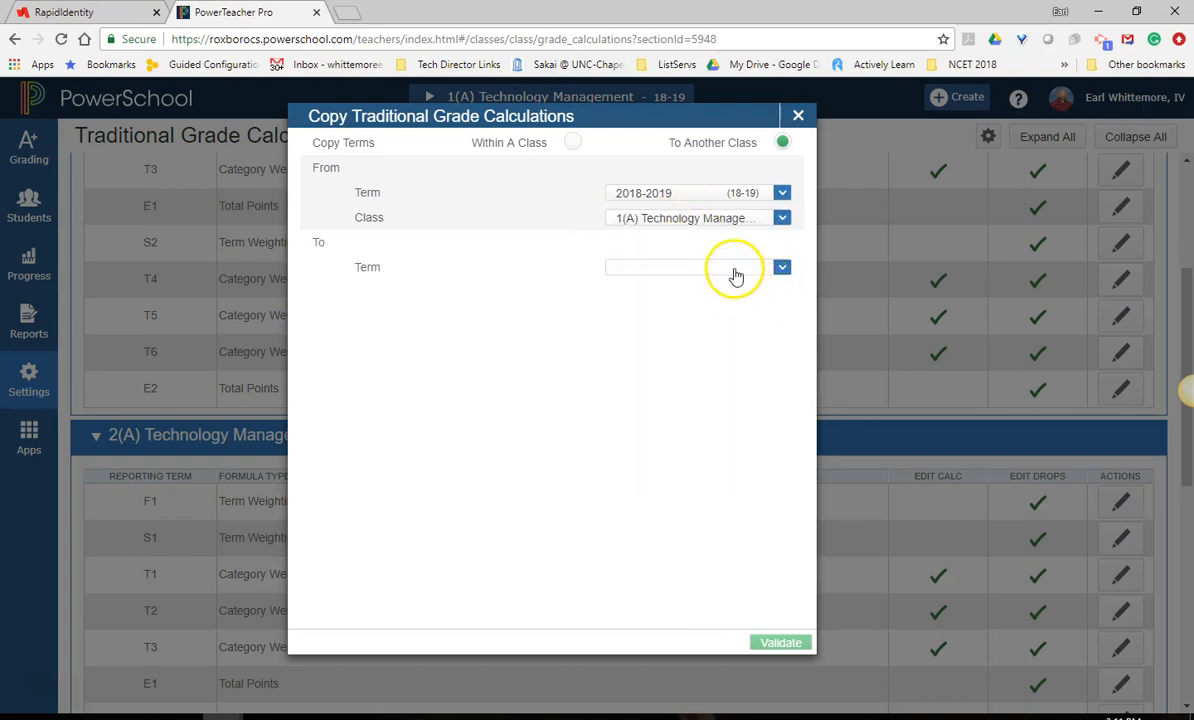
Set the target term to 2018-2019 and select every listed class from 1(A) Technology Management II through 6(A) Technology Management.
click(735, 272)
click(733, 289)
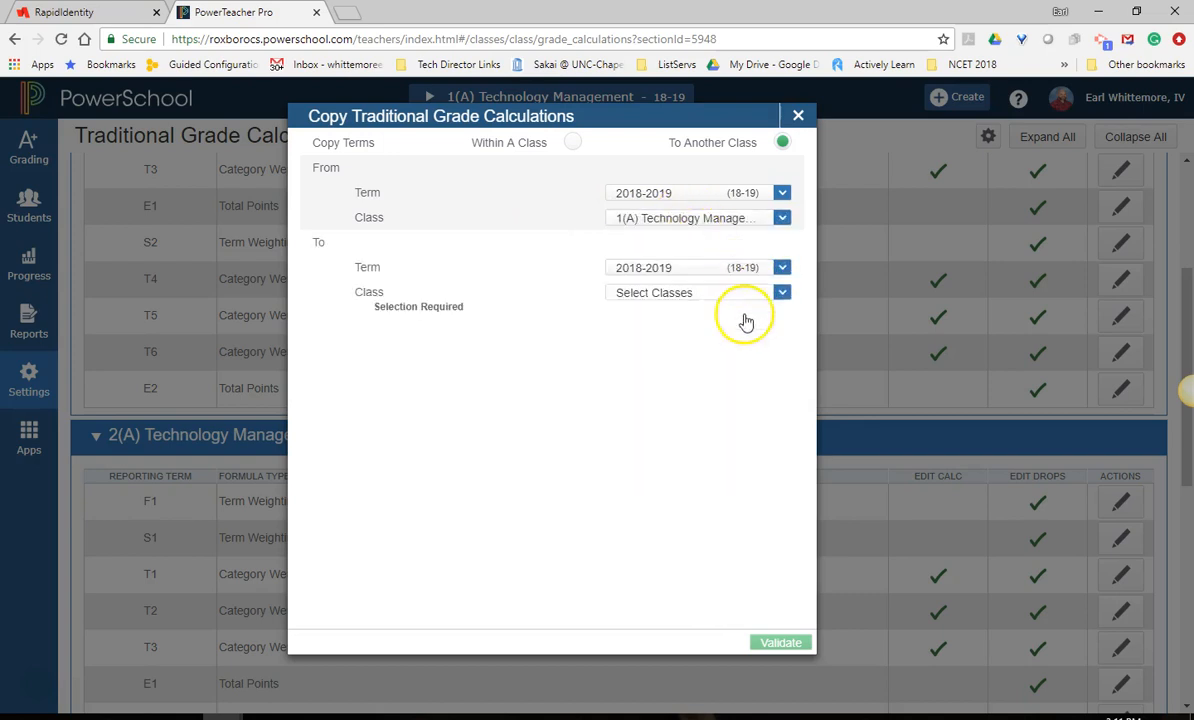
click(730, 298)
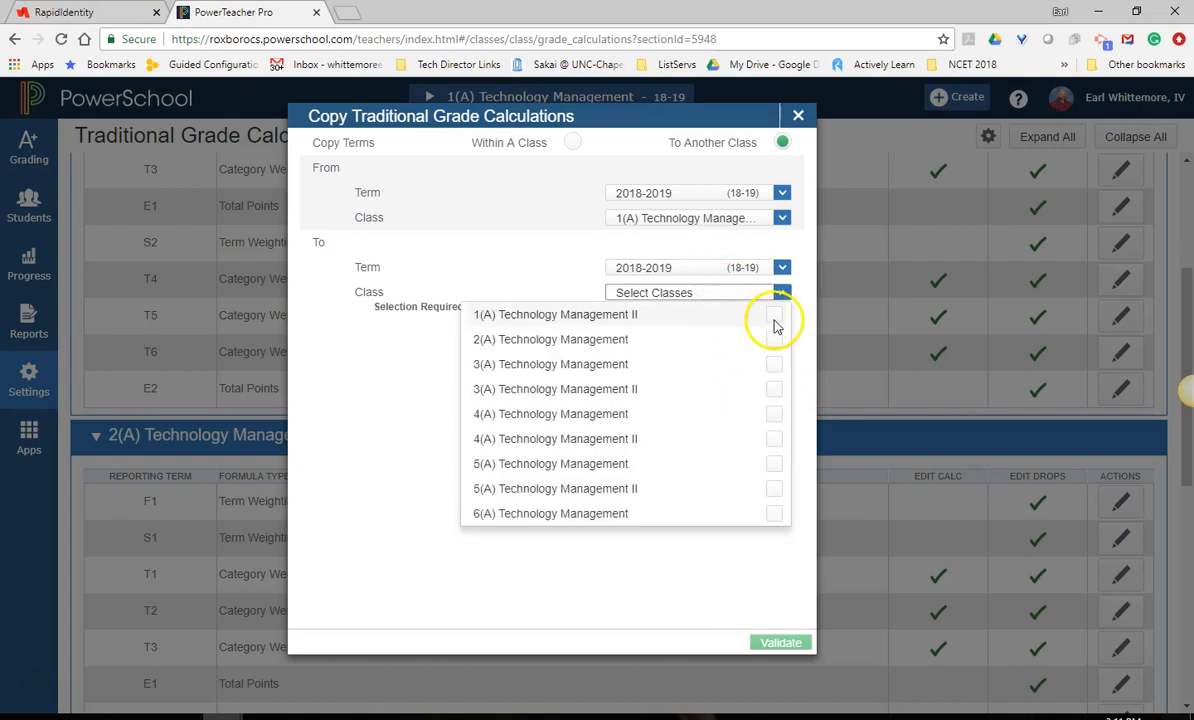
click(773, 316)
click(773, 315)
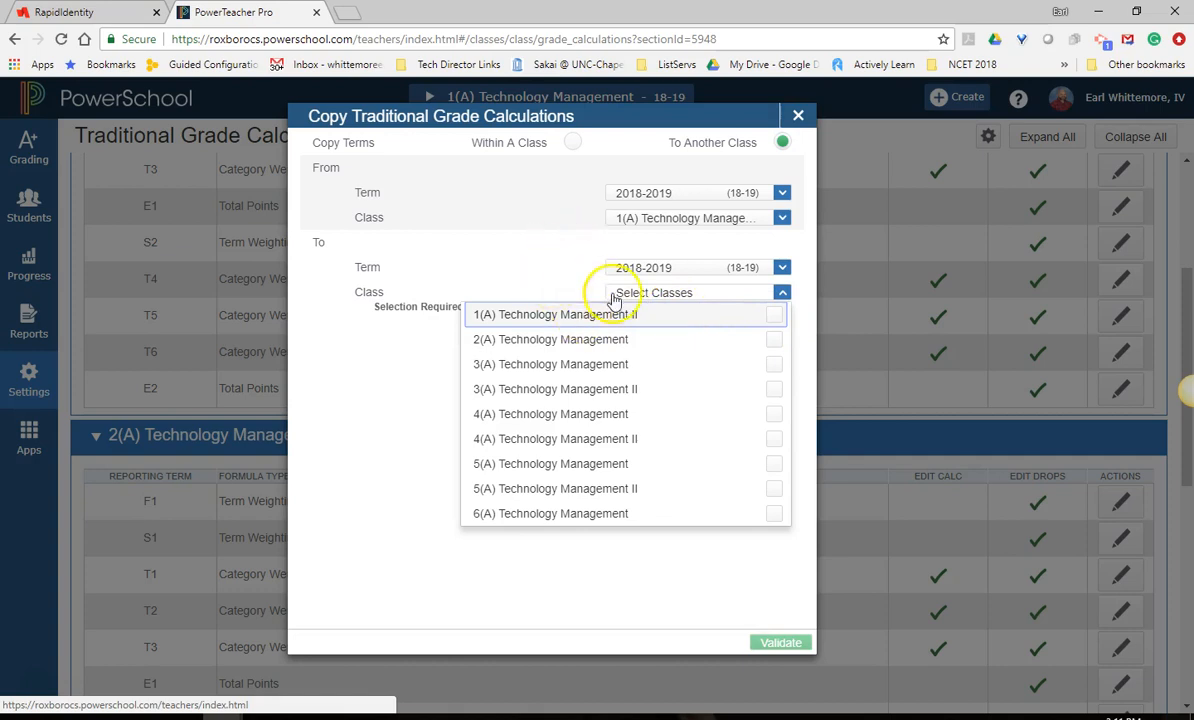
click(773, 315)
click(773, 339)
click(773, 364)
click(773, 389)
click(773, 414)
click(773, 439)
click(773, 464)
click(773, 489)
click(773, 514)
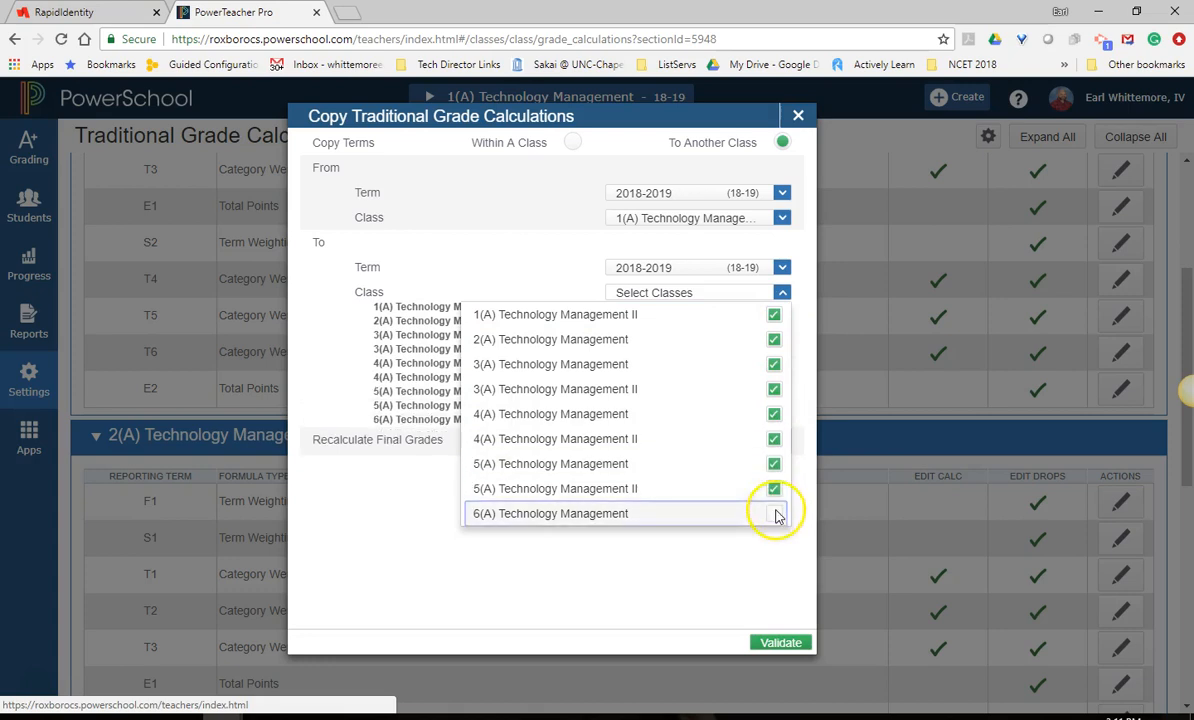
Validate the selection, review the copy summary for the target classes and copy the grade calculations.
click(781, 645)
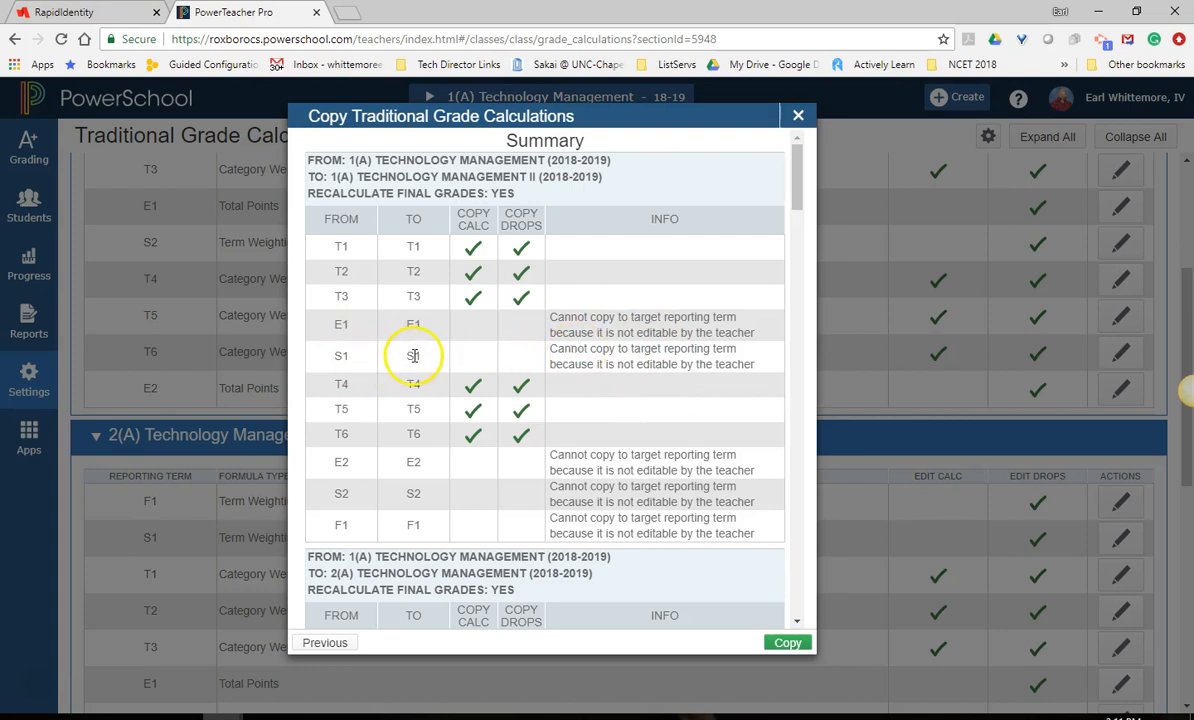
scroll(665, 433, down, 7)
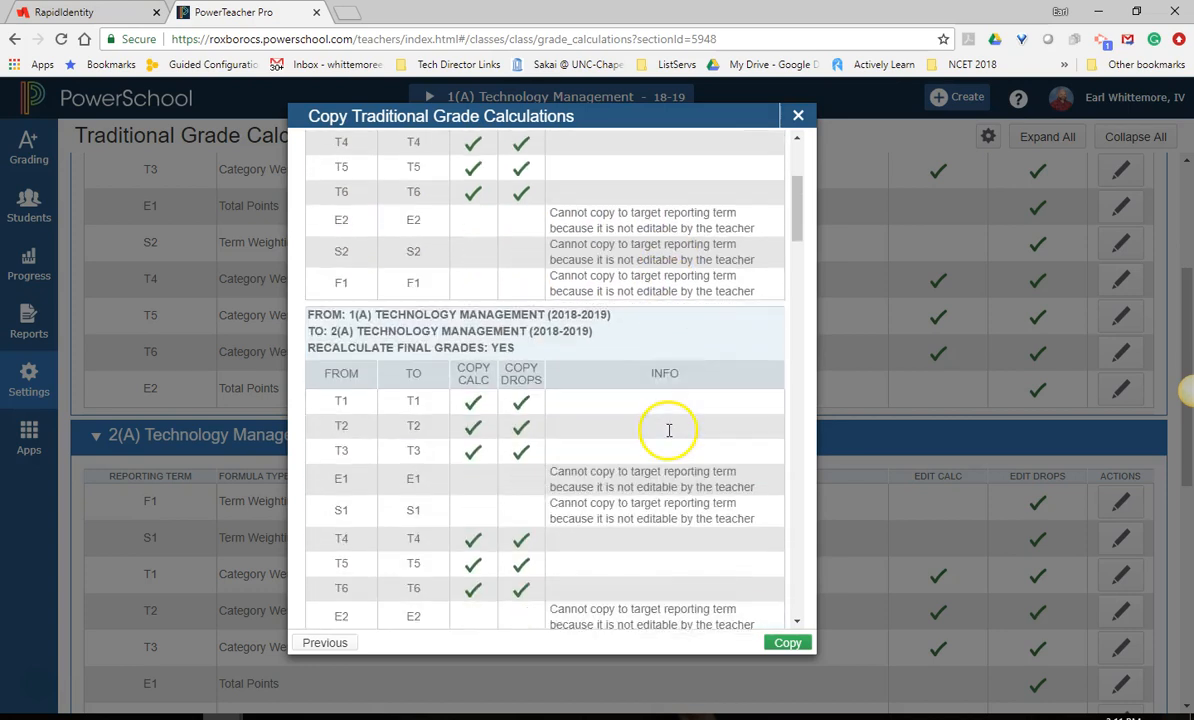
scroll(665, 433, down, 12)
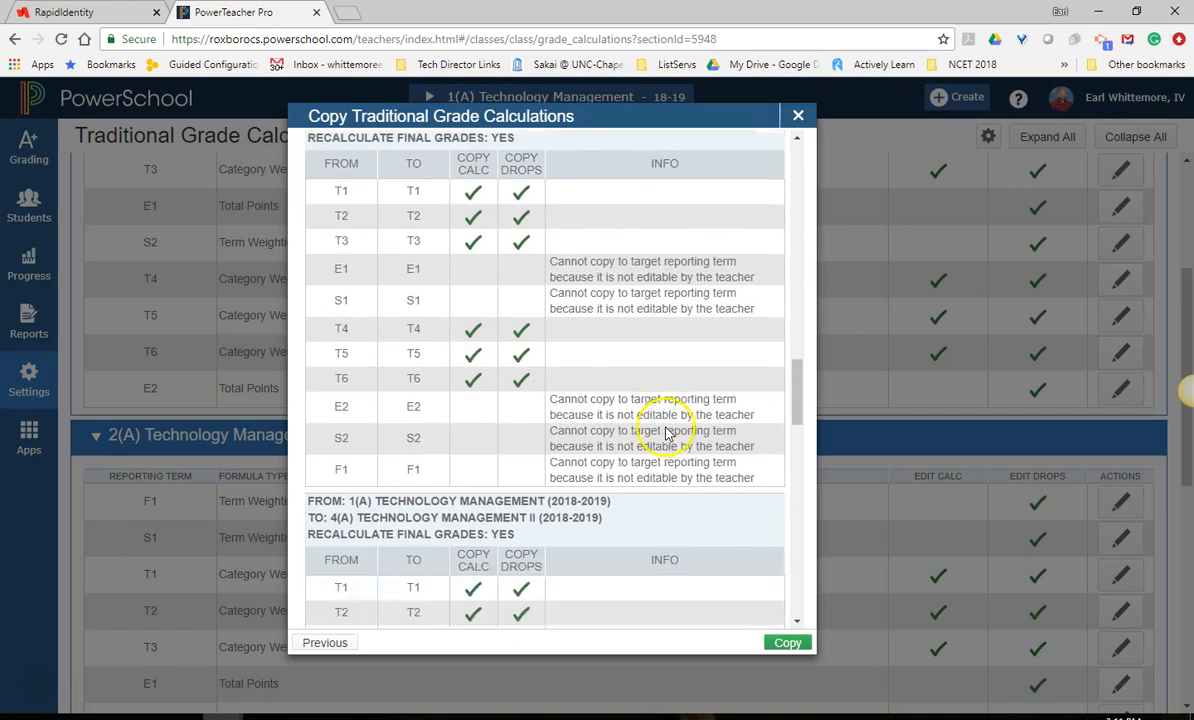
scroll(672, 430, down, 2)
click(787, 642)
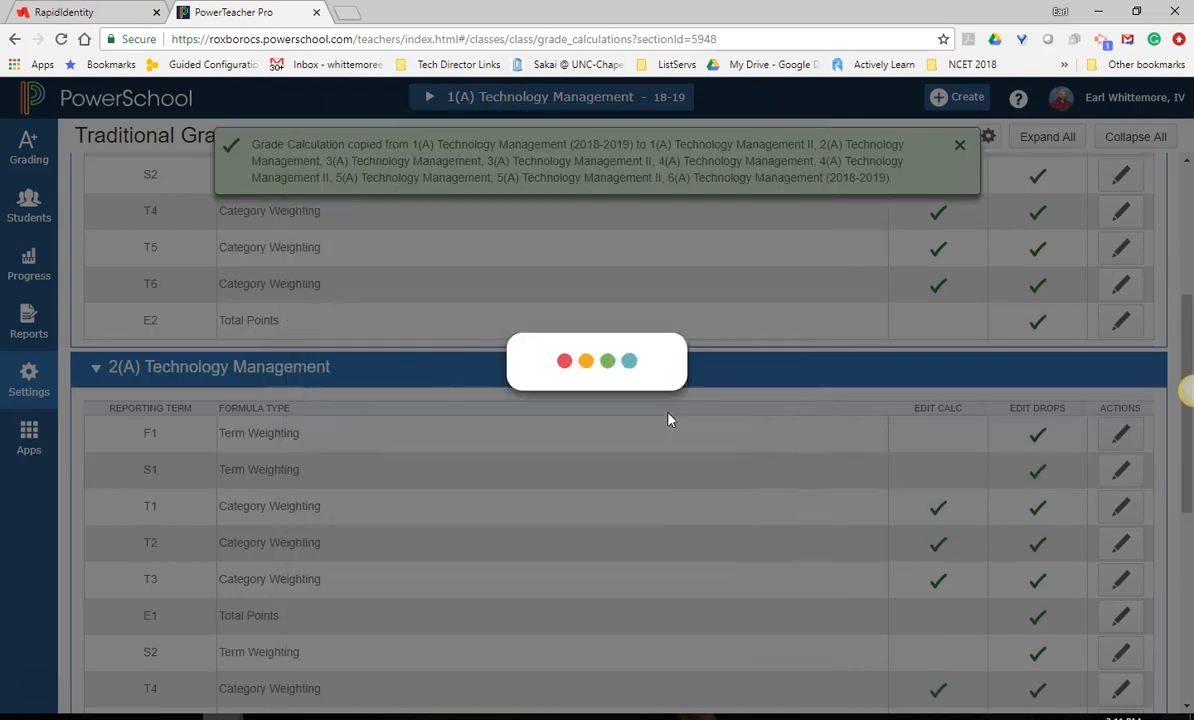
Open the T3 formula of 5(A) Technology Management and check its category weighting rows.
click(850, 410)
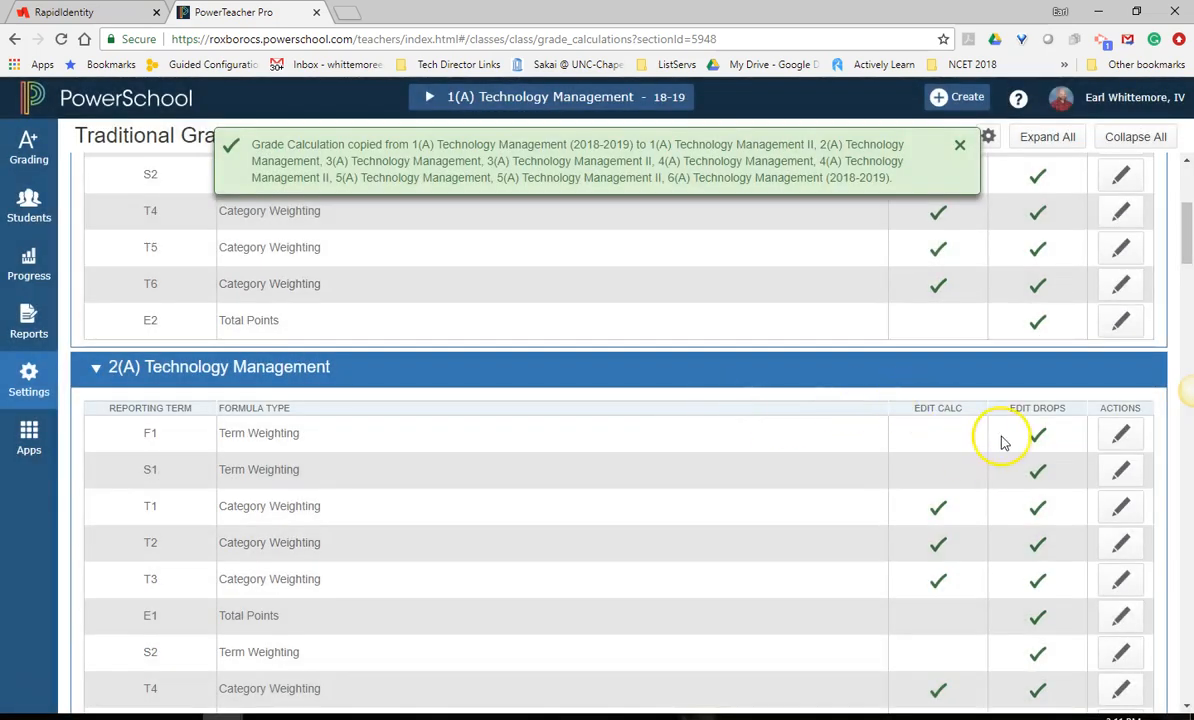
scroll(999, 442, down, 15)
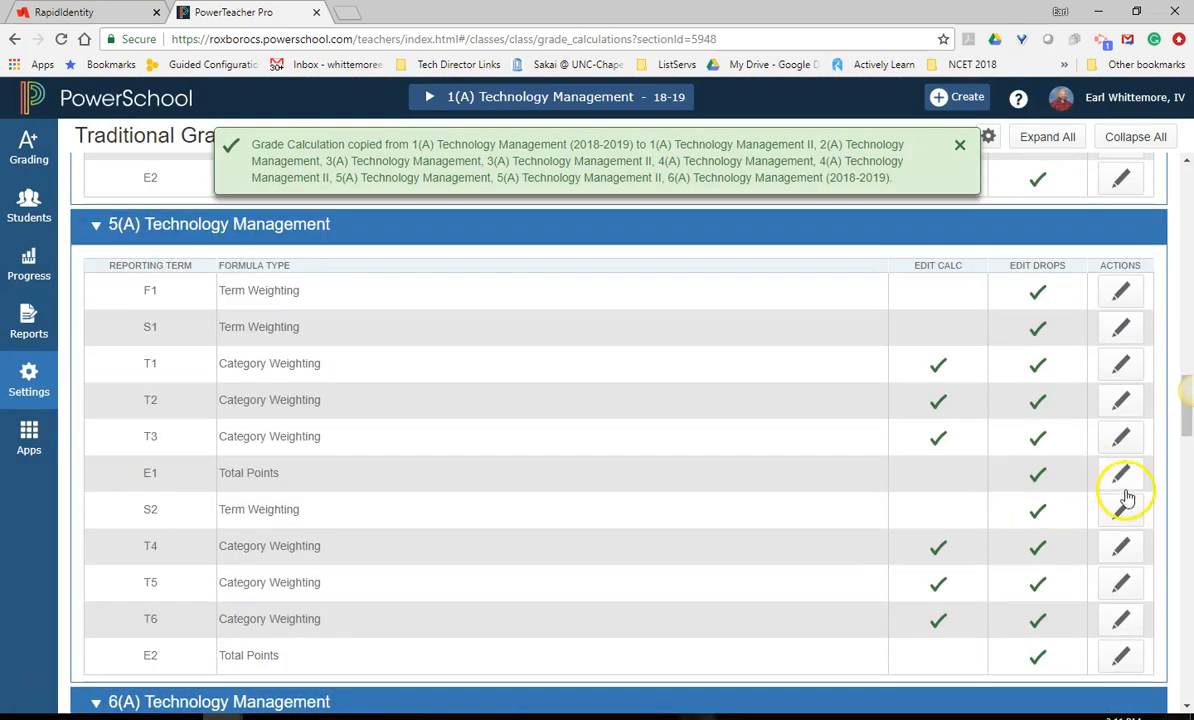
click(1121, 437)
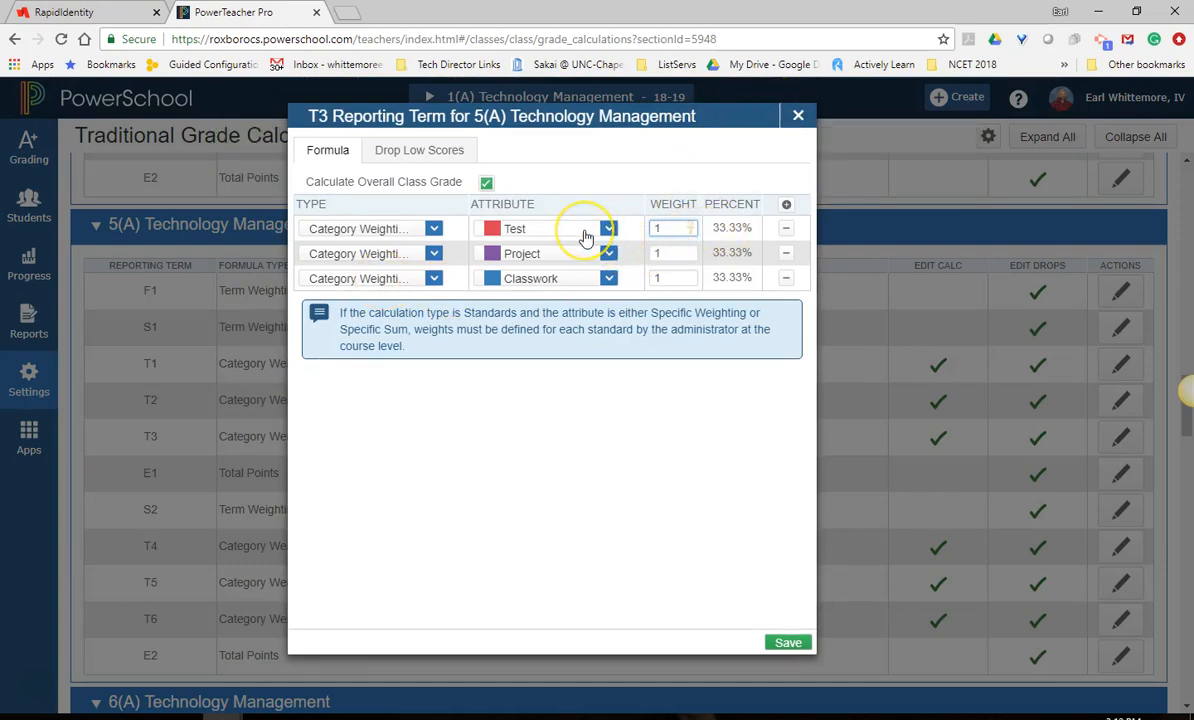
click(657, 227)
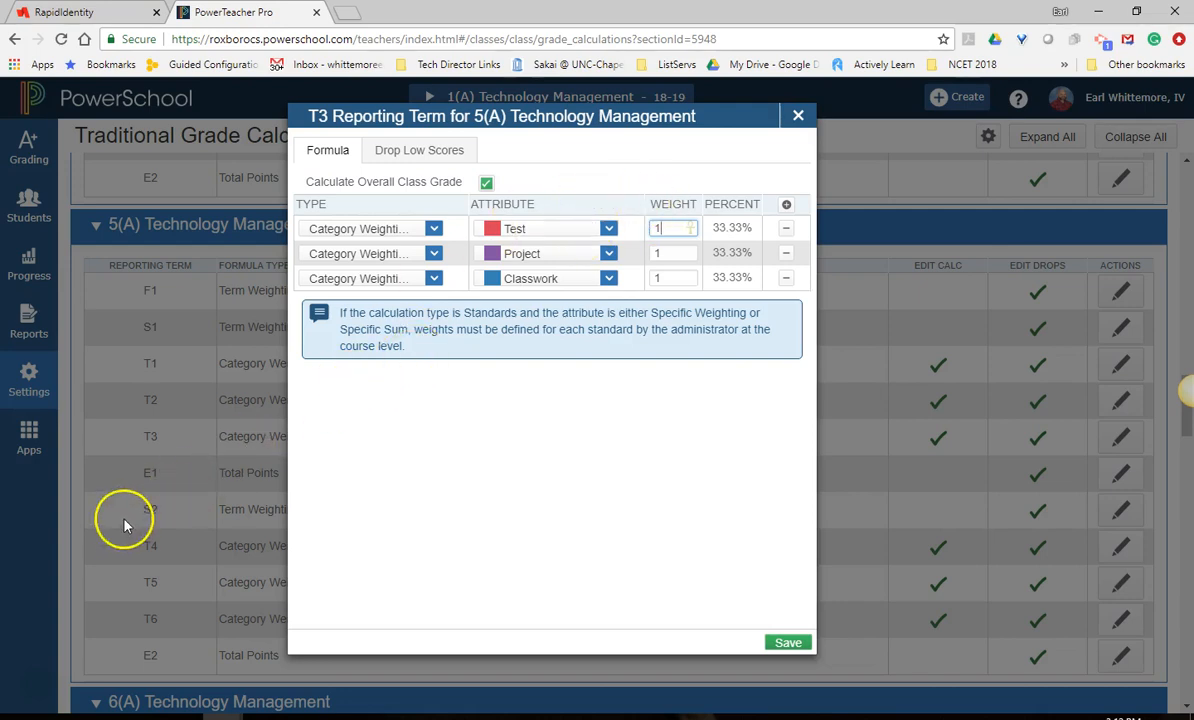